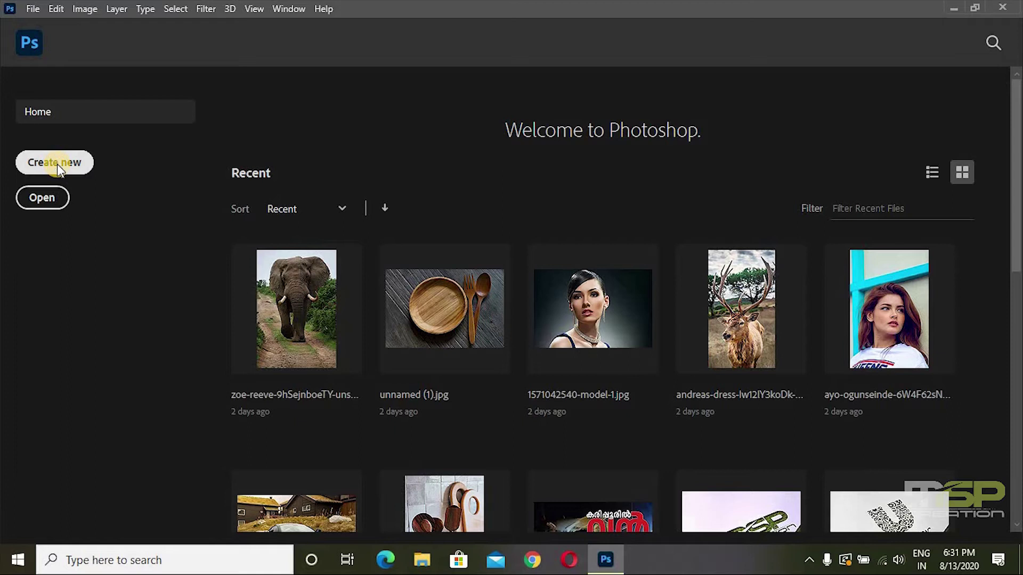
Start a new document and examine the Saved, Photo, Print, Art & Illustration, Web, Mobile and Film & Video presets
click(56, 164)
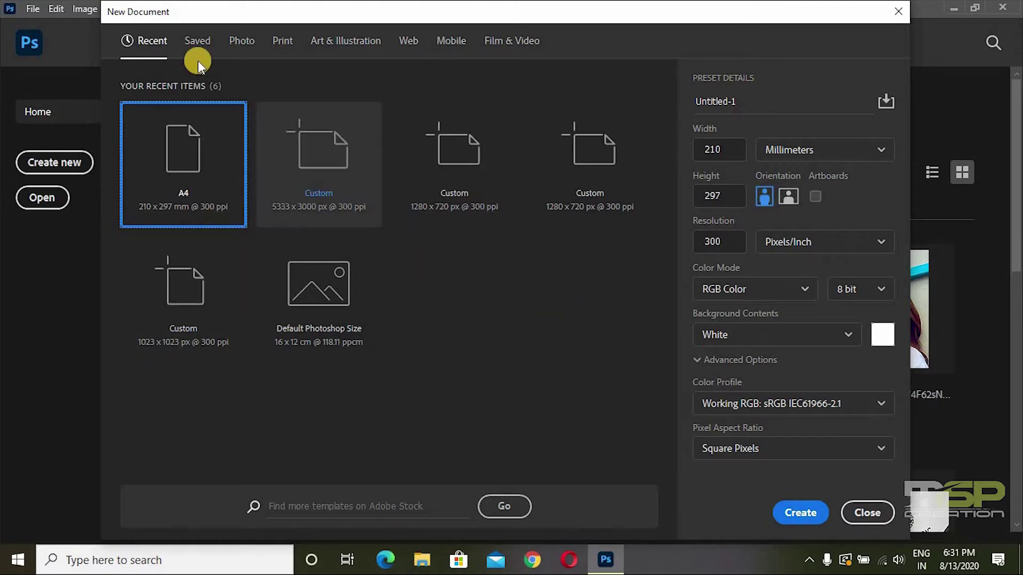
click(194, 45)
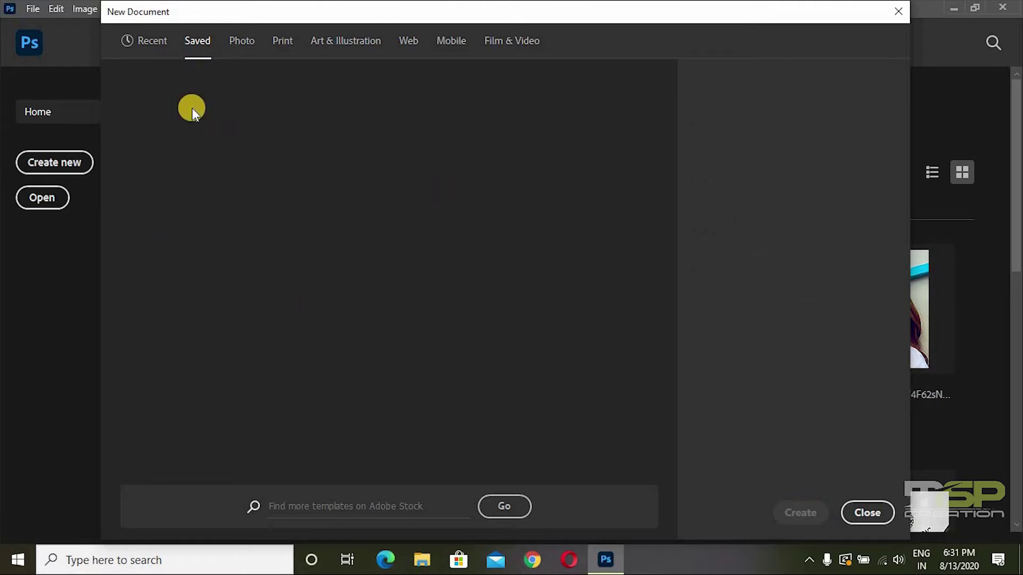
click(235, 42)
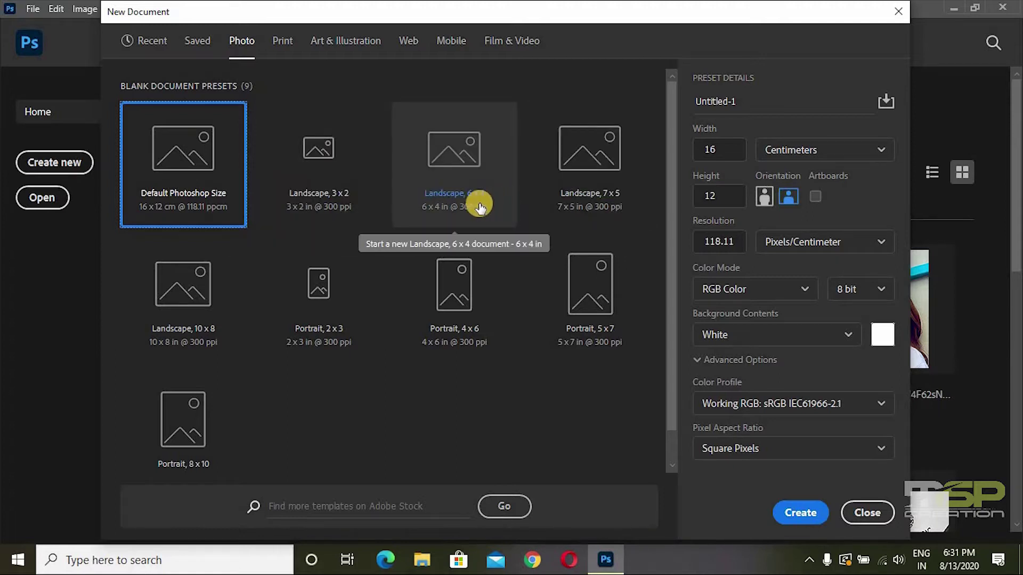
click(220, 314)
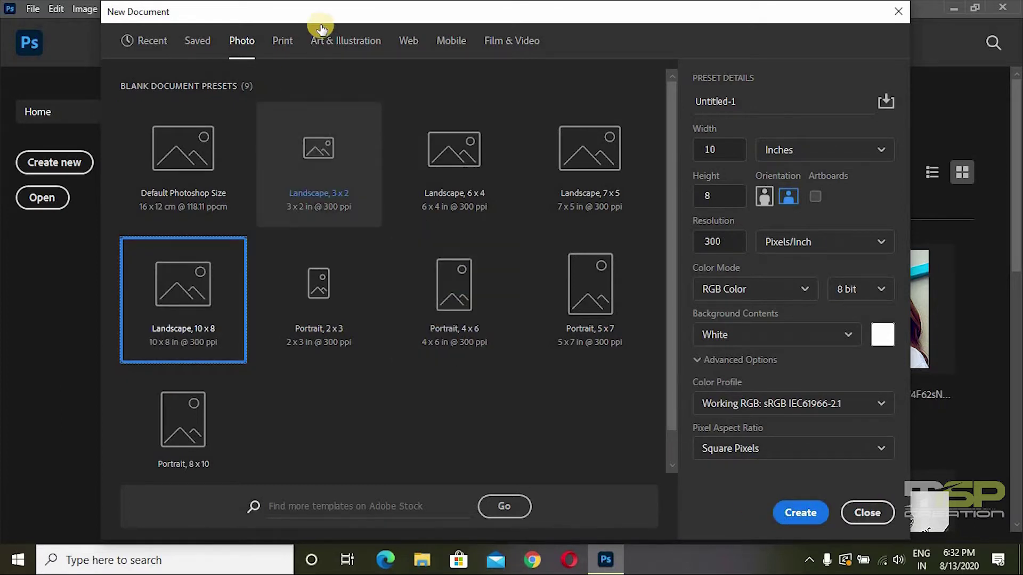
click(289, 51)
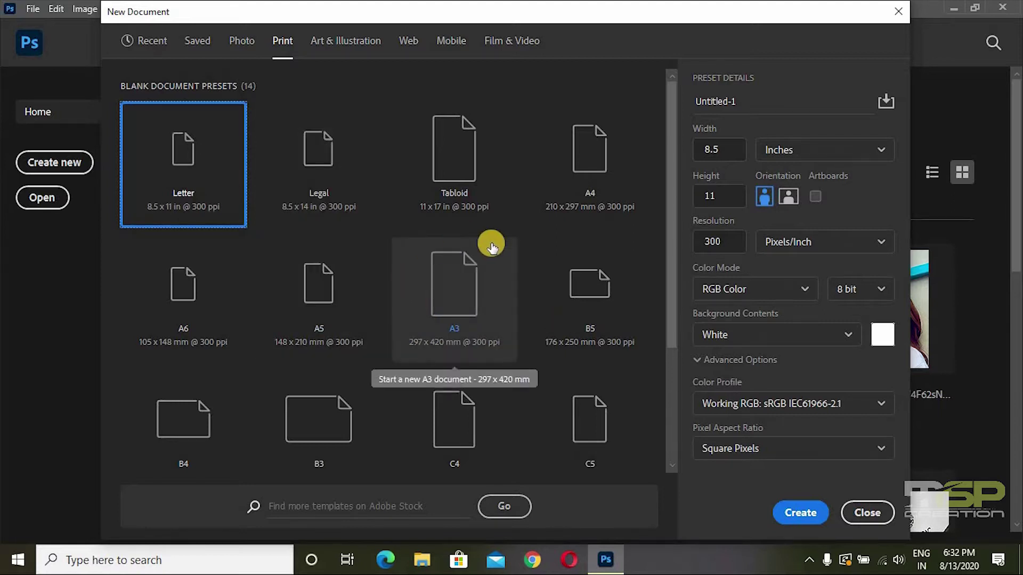
click(574, 154)
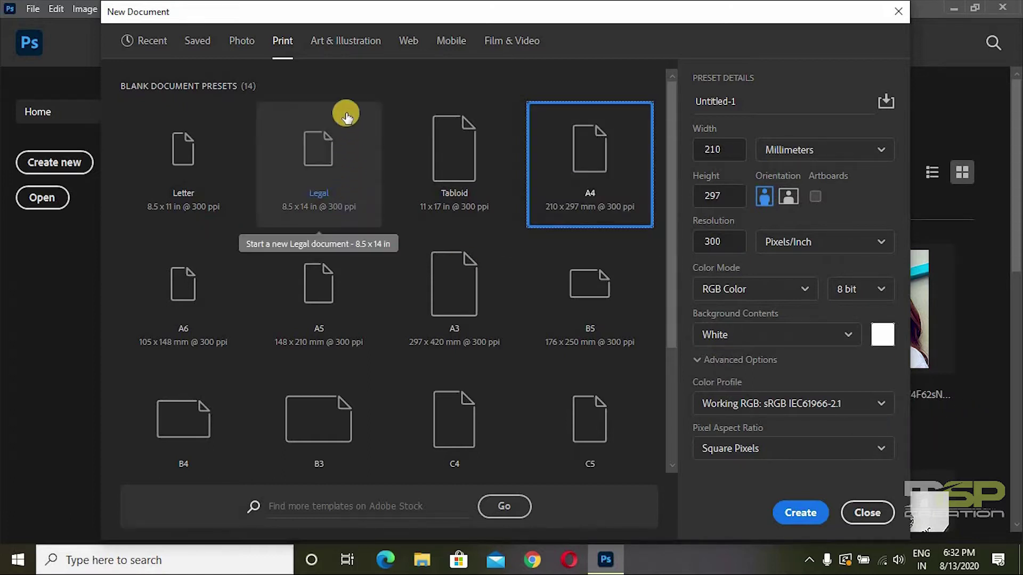
click(348, 47)
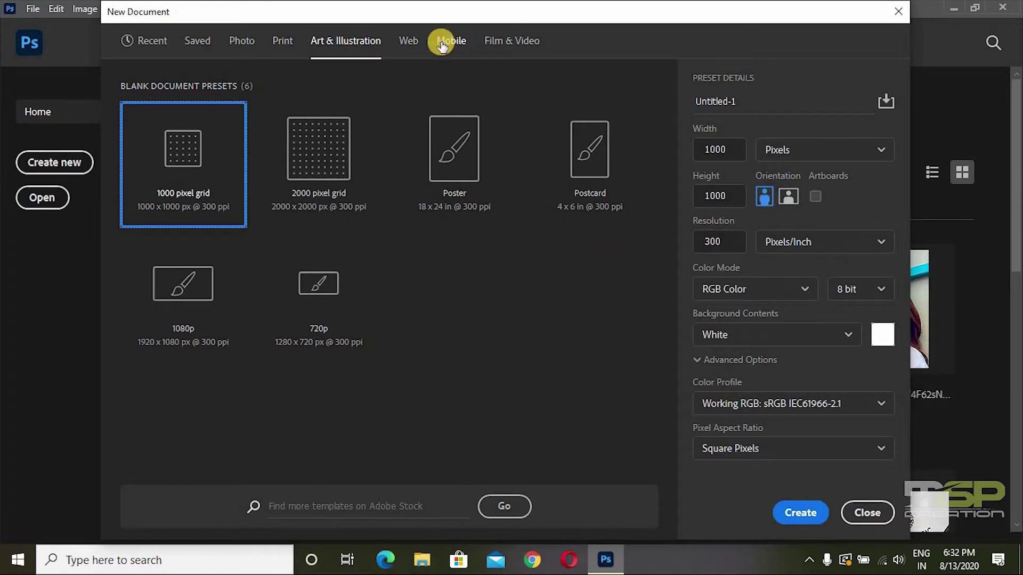
click(408, 43)
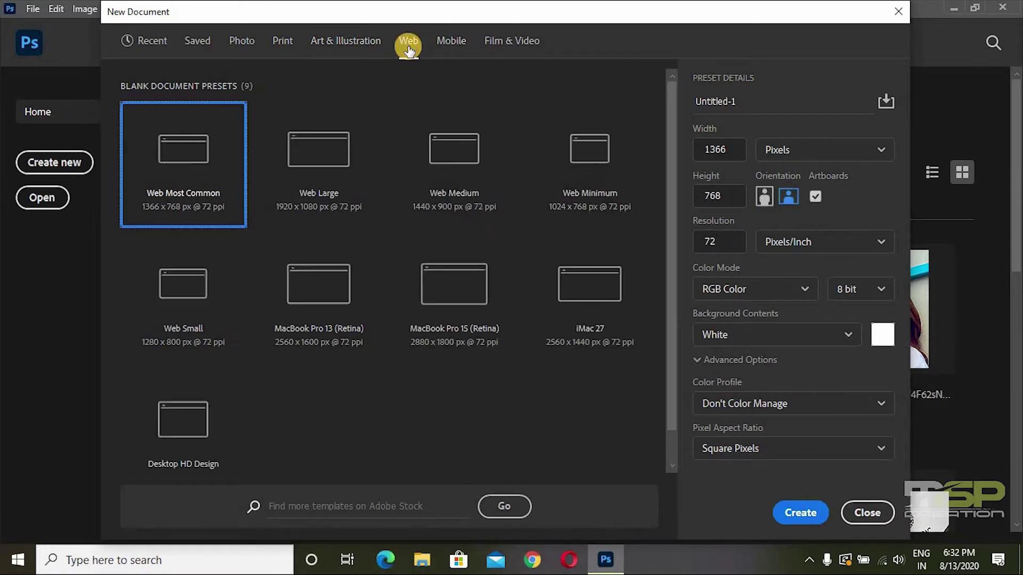
click(468, 45)
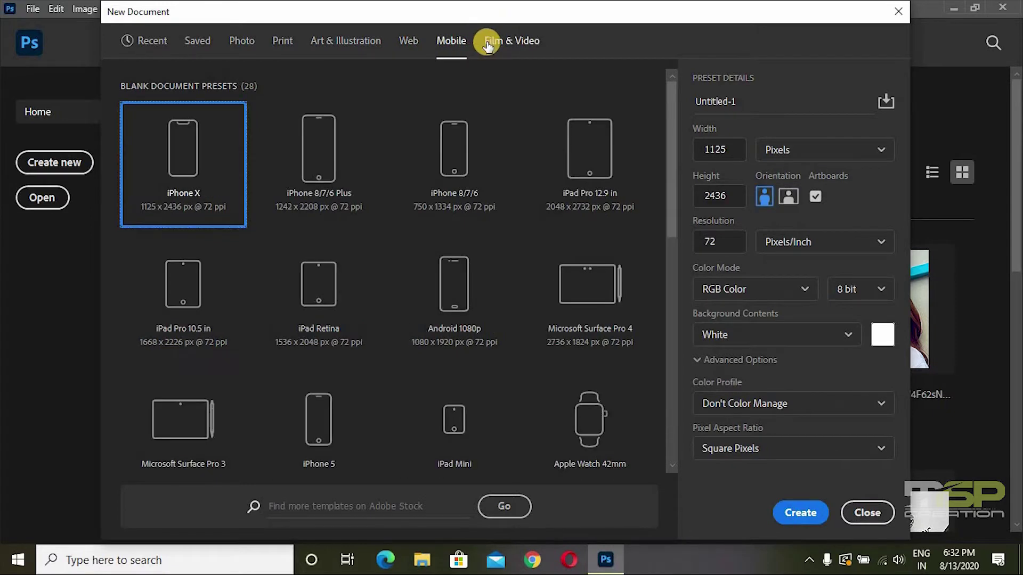
click(489, 46)
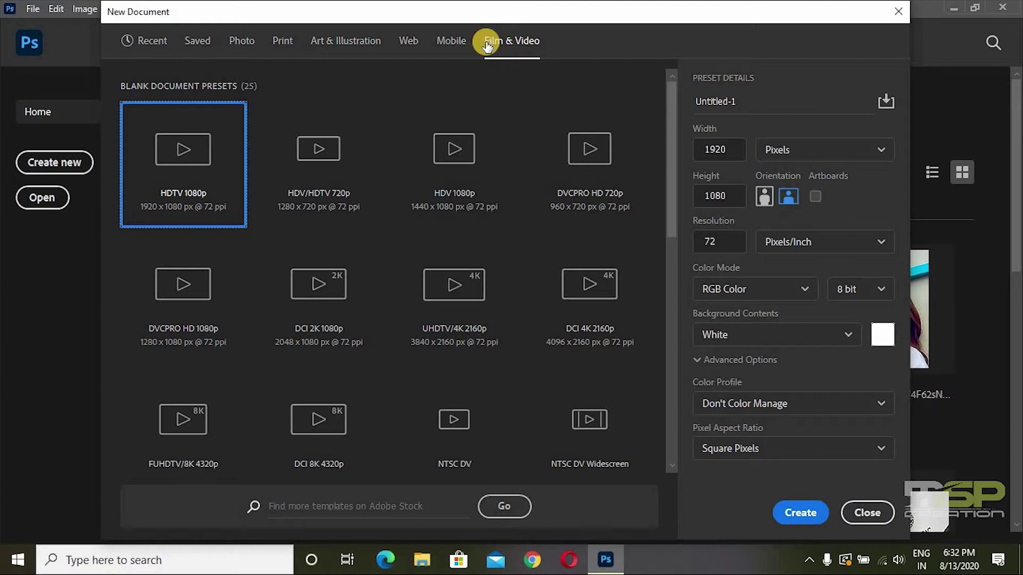
click(317, 198)
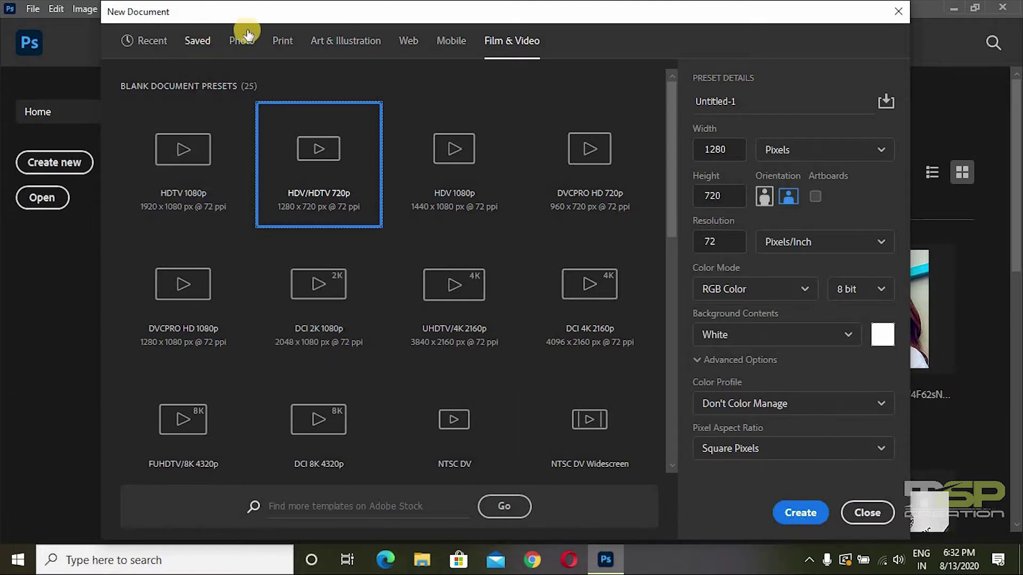
Create a new document from the A4 print preset, 210 x 297 mm at 300 ppi
click(275, 41)
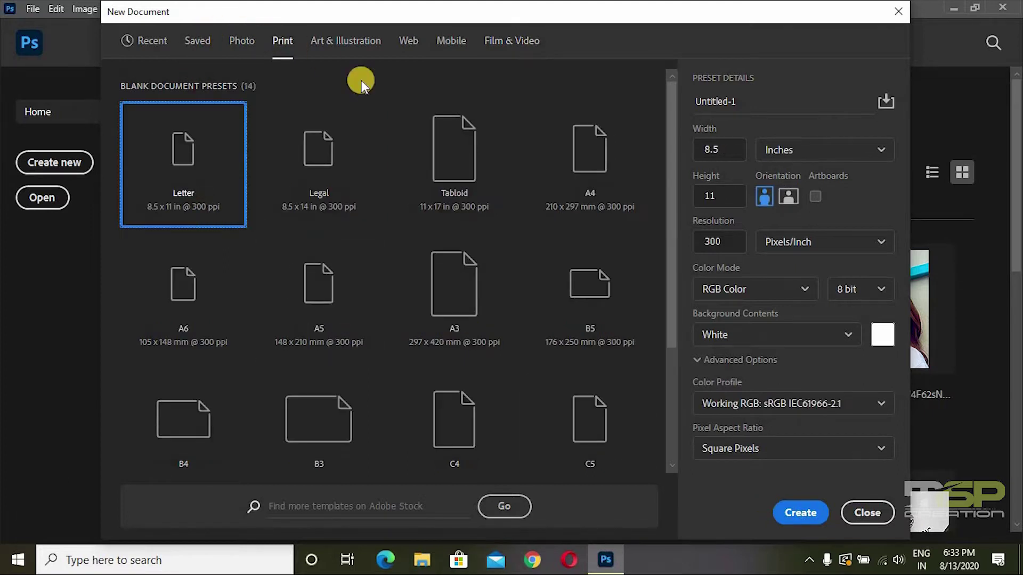
click(575, 167)
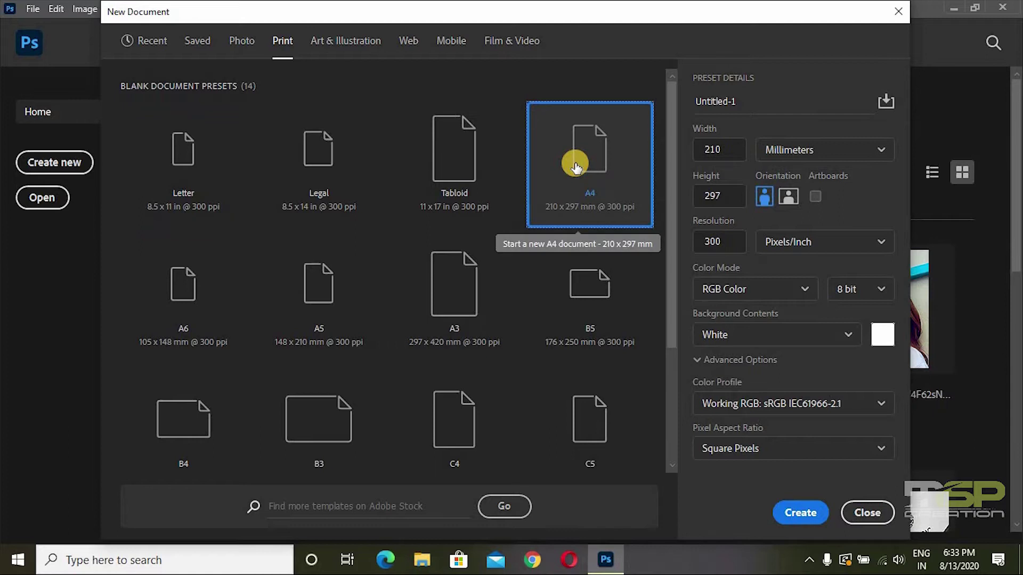
click(808, 516)
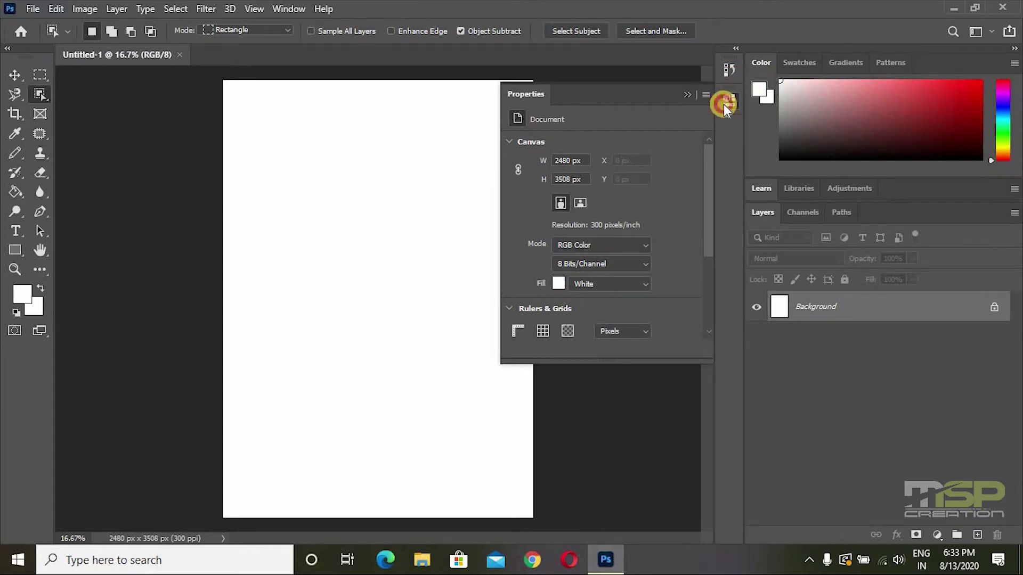
View the new document's canvas properties and hide them again
click(723, 104)
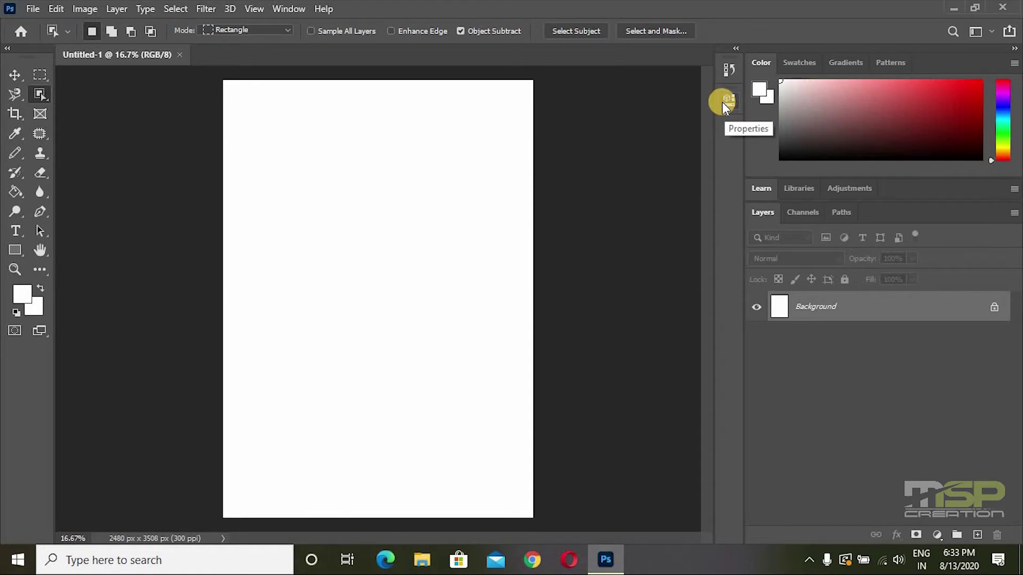
click(721, 102)
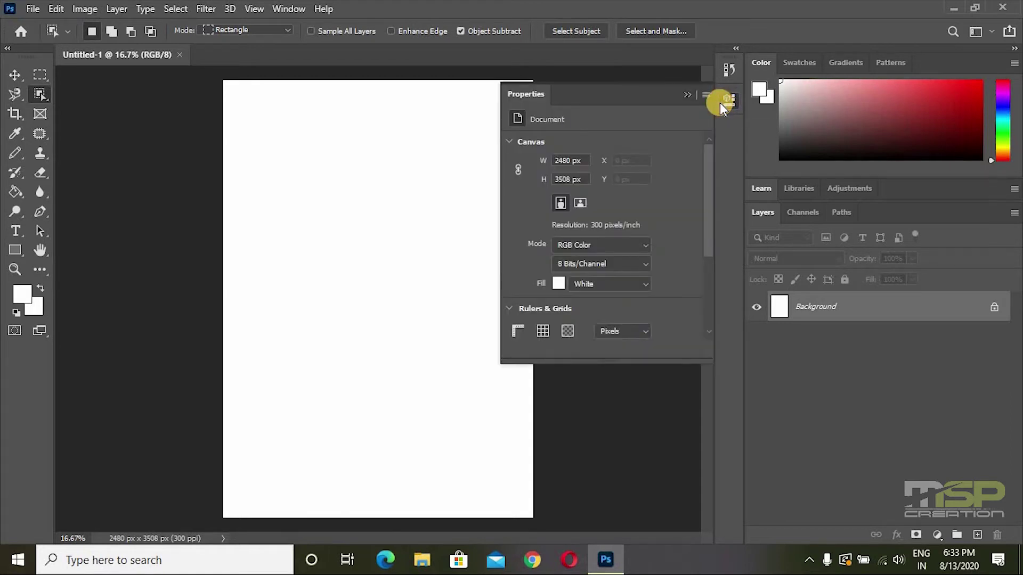
click(720, 103)
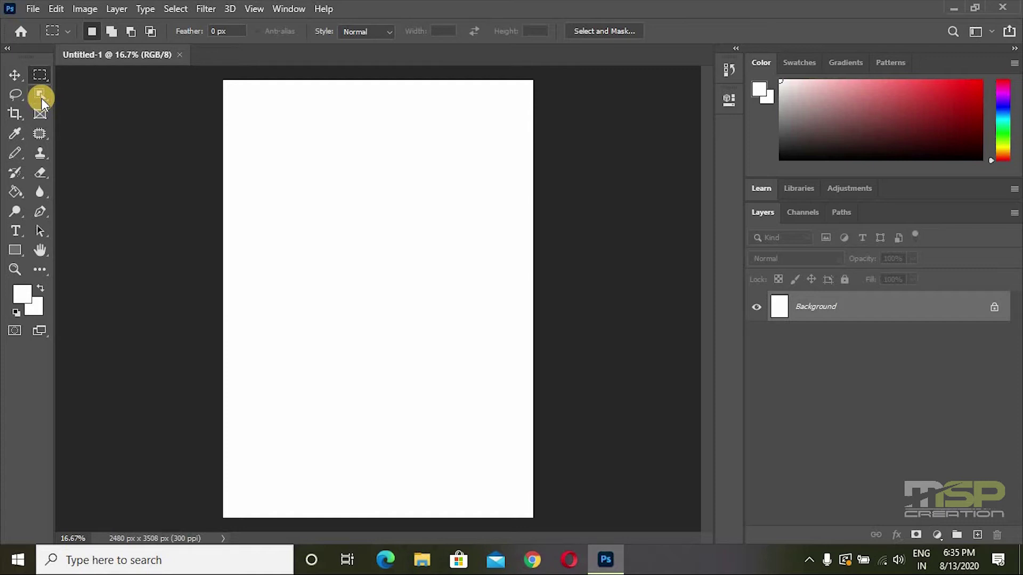
Open the portrait photo of the hooded blonde woman (JPG) from the Downloads folder
click(33, 9)
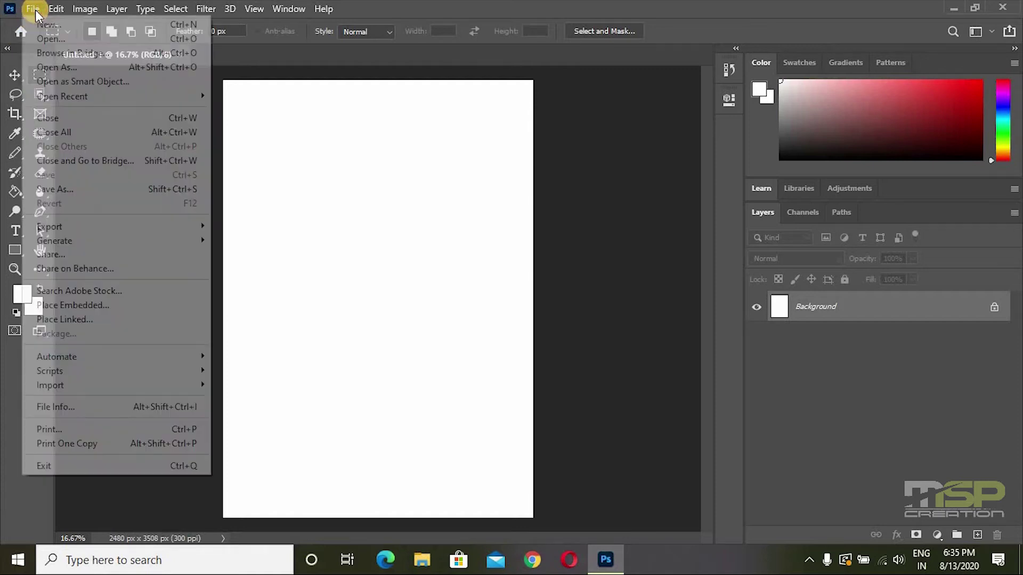
click(47, 36)
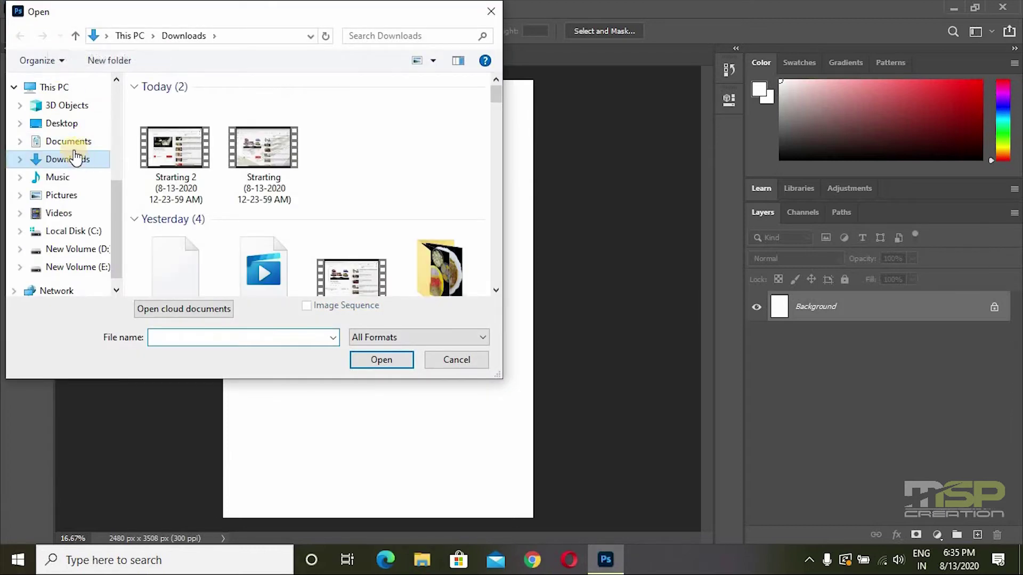
scroll(261, 186, down, 2)
scroll(269, 195, down, 3)
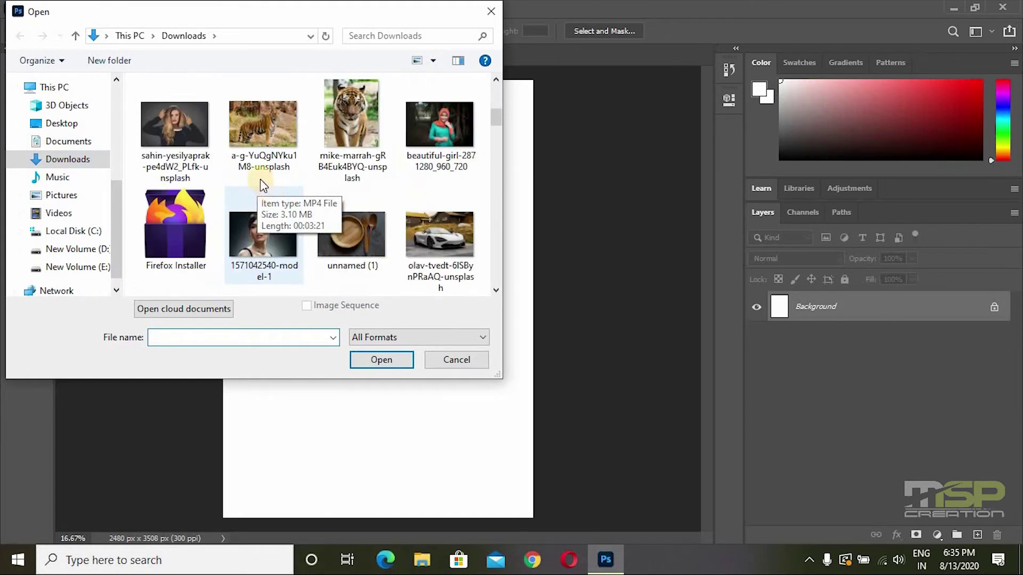
double_click(192, 128)
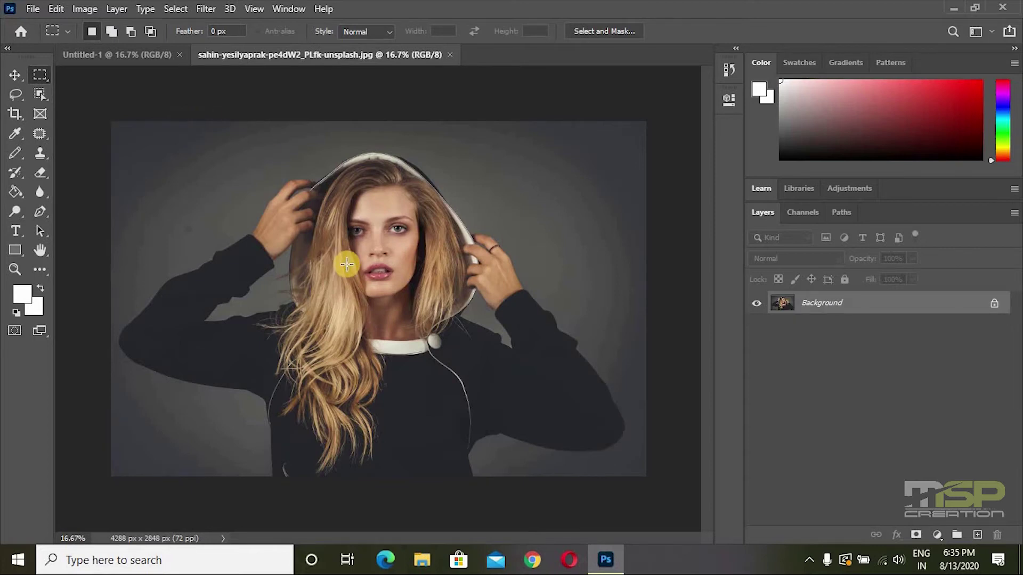
Try to move the portrait's Background layer with the Move tool at 33.3% zoom
scroll(347, 265, up, 1)
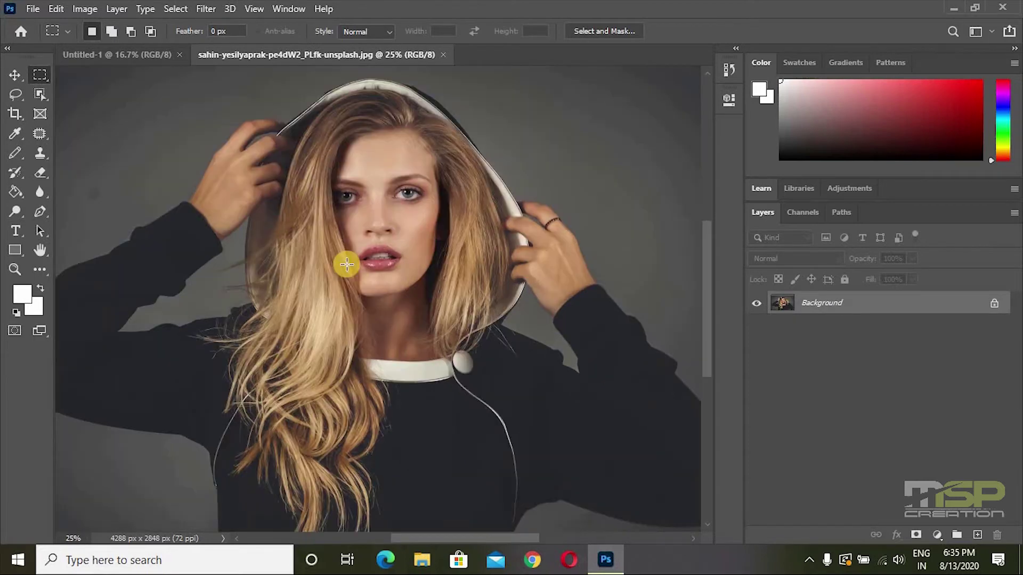
scroll(330, 187, down, 2)
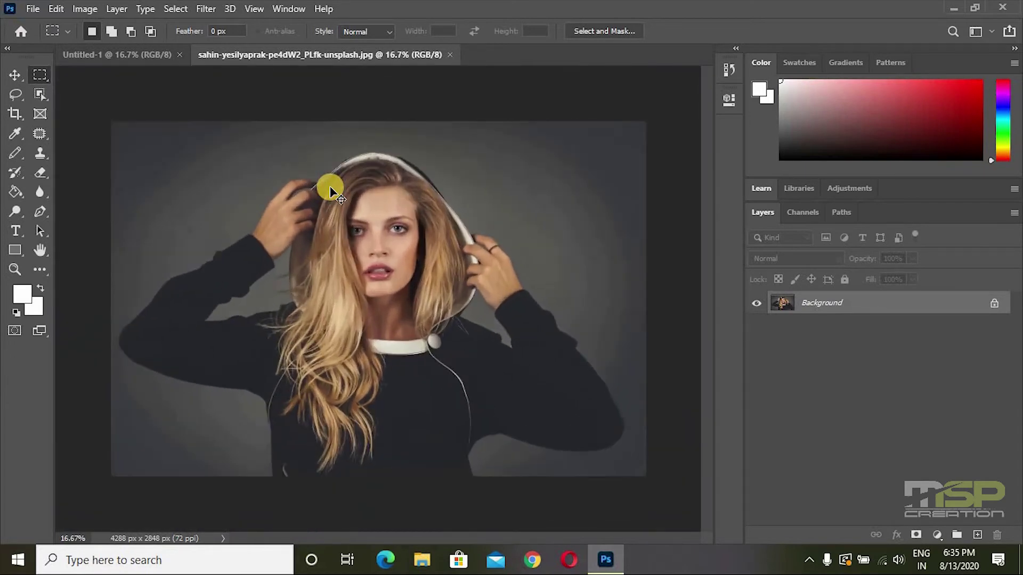
key(ctrl+plus)
key(ctrl+plus)
key(ctrl+plus)
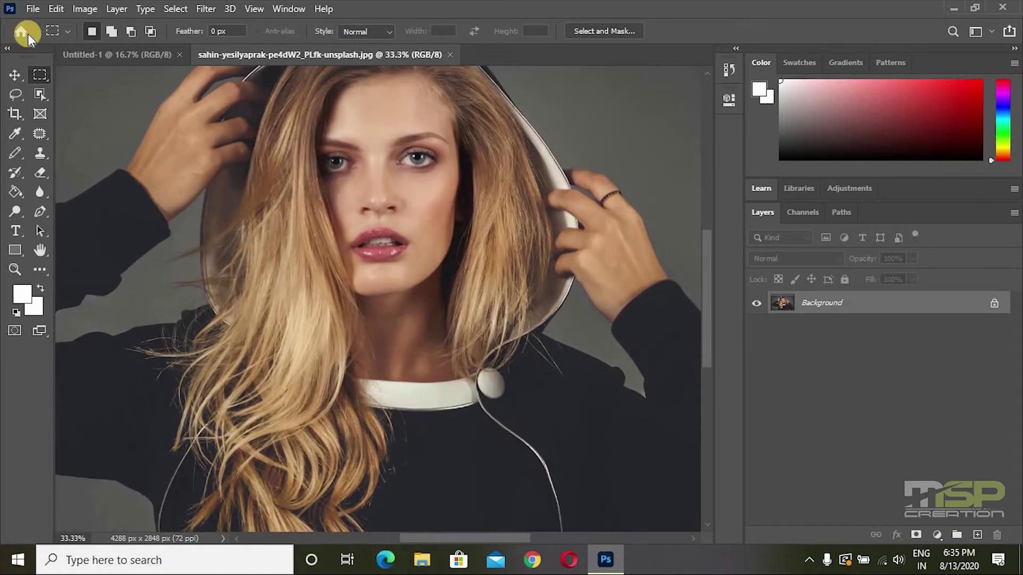
click(14, 74)
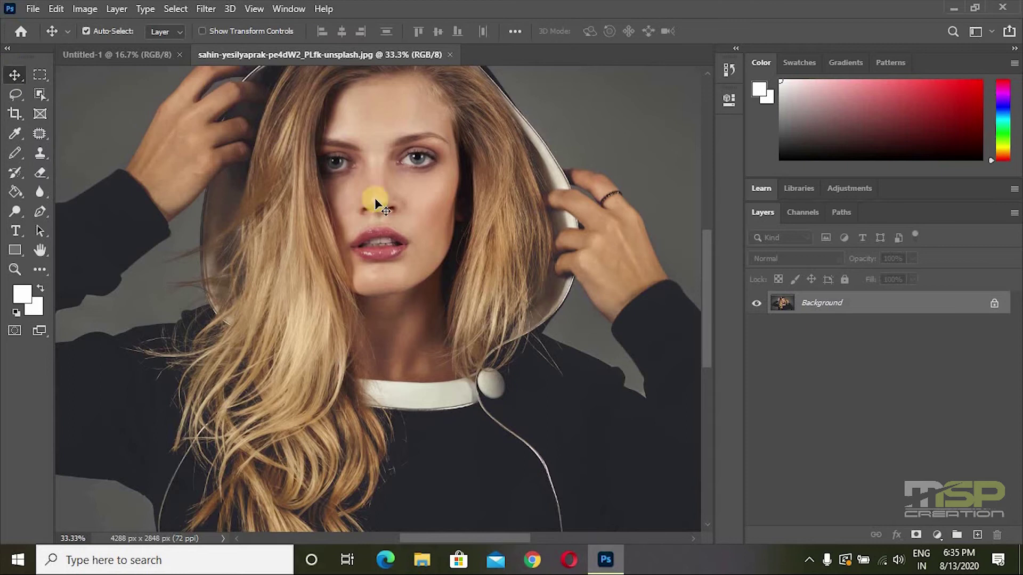
mouse_move(418, 263)
mouse_down()
mouse_move(320, 273)
mouse_move(411, 247)
mouse_move(491, 251)
mouse_move(468, 267)
mouse_move(347, 297)
mouse_move(459, 254)
mouse_move(525, 160)
mouse_move(388, 171)
mouse_move(419, 257)
mouse_move(367, 278)
mouse_move(436, 235)
mouse_move(411, 262)
mouse_up()
Make a rectangular marquee selection around the woman's face and clear it
click(47, 75)
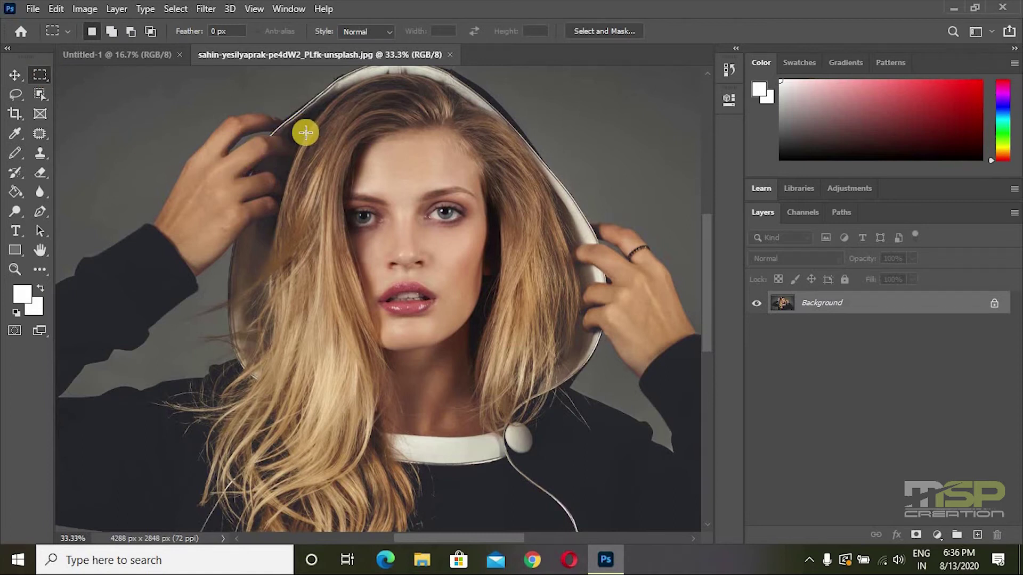
drag(298, 132, 501, 356)
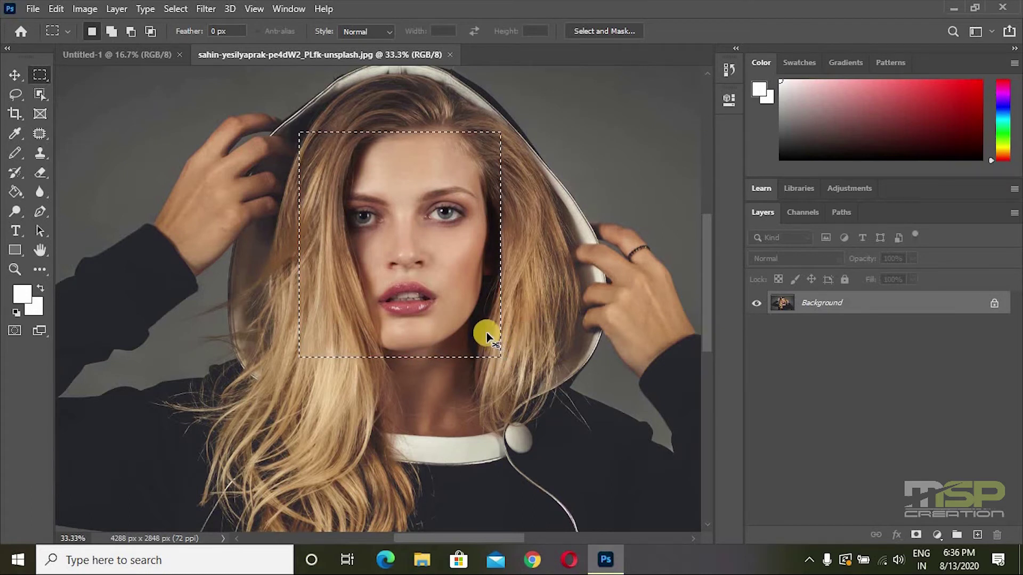
click(463, 293)
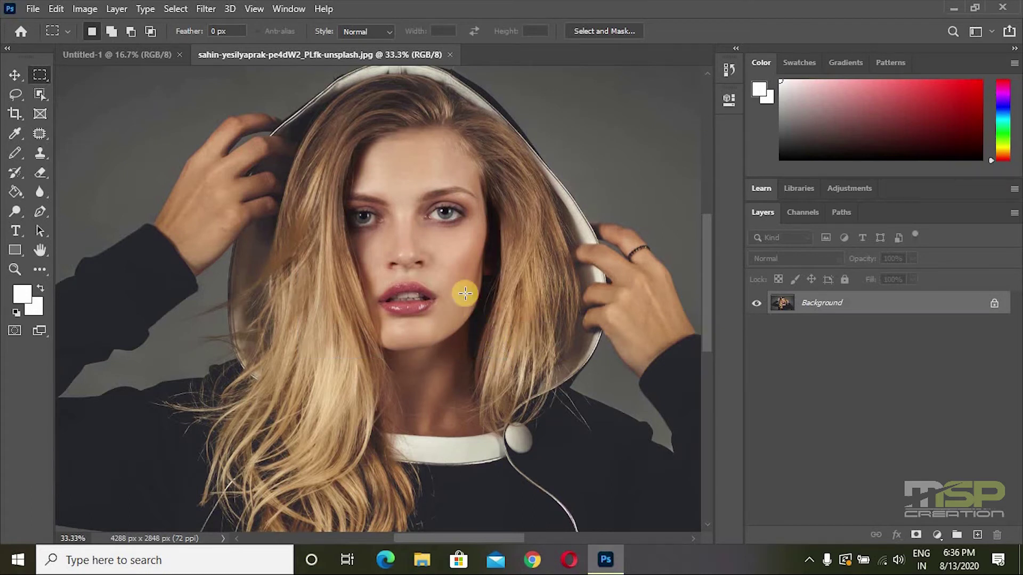
Draw a freehand Lasso selection around the woman's face and part of her hair, and deselect it
click(14, 96)
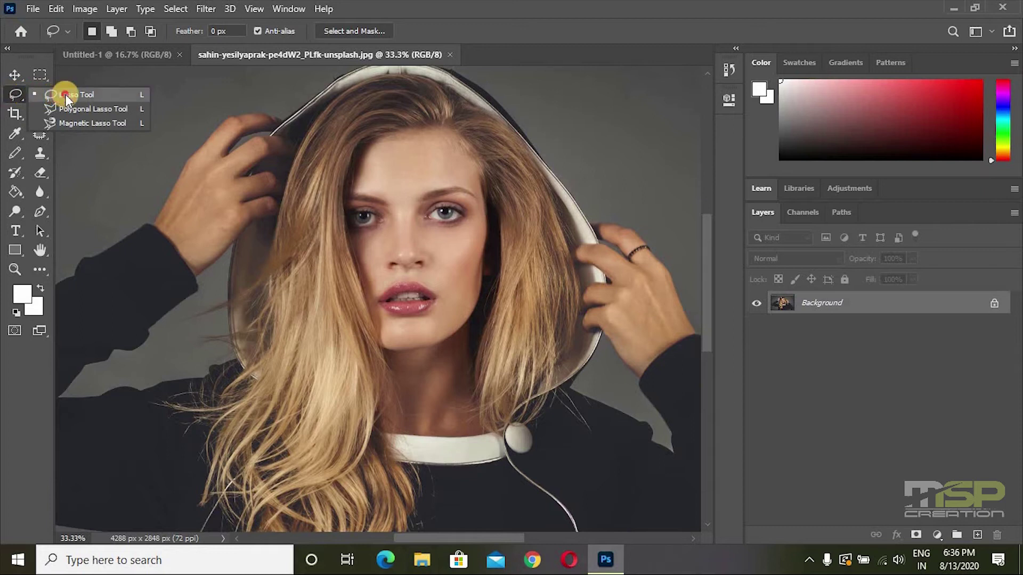
drag(66, 95, 75, 114)
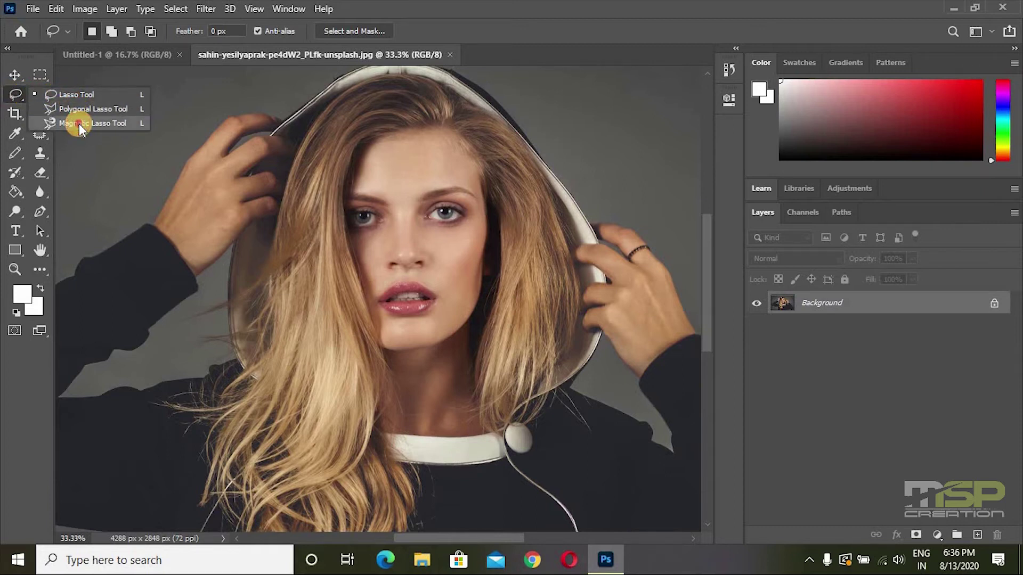
click(78, 96)
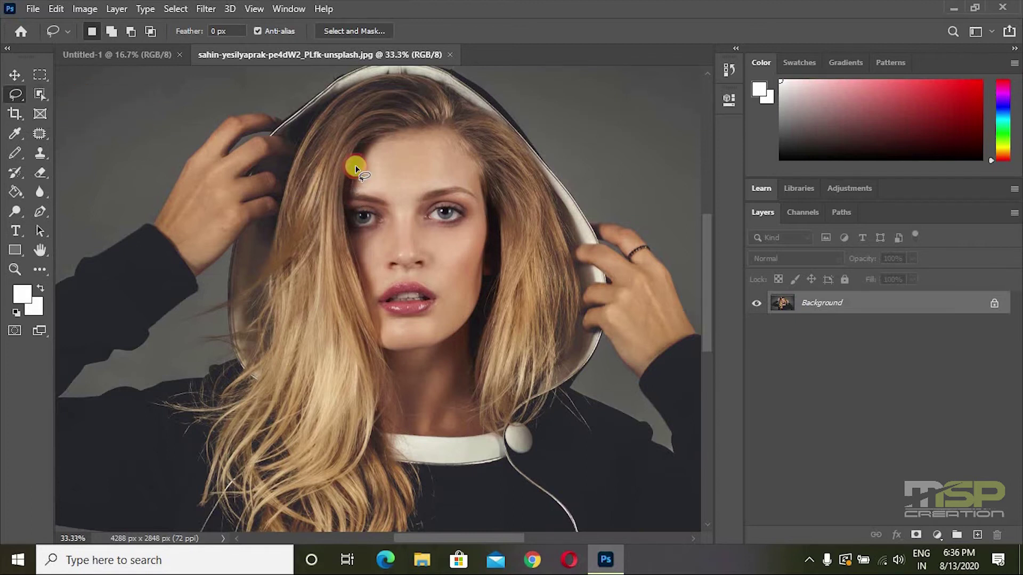
mouse_move(348, 193)
mouse_down()
mouse_move(389, 142)
mouse_move(427, 148)
mouse_move(473, 175)
mouse_move(487, 214)
mouse_move(473, 257)
mouse_move(483, 273)
mouse_move(477, 292)
mouse_move(457, 313)
mouse_move(285, 311)
mouse_move(293, 204)
mouse_move(331, 205)
mouse_move(347, 188)
mouse_up()
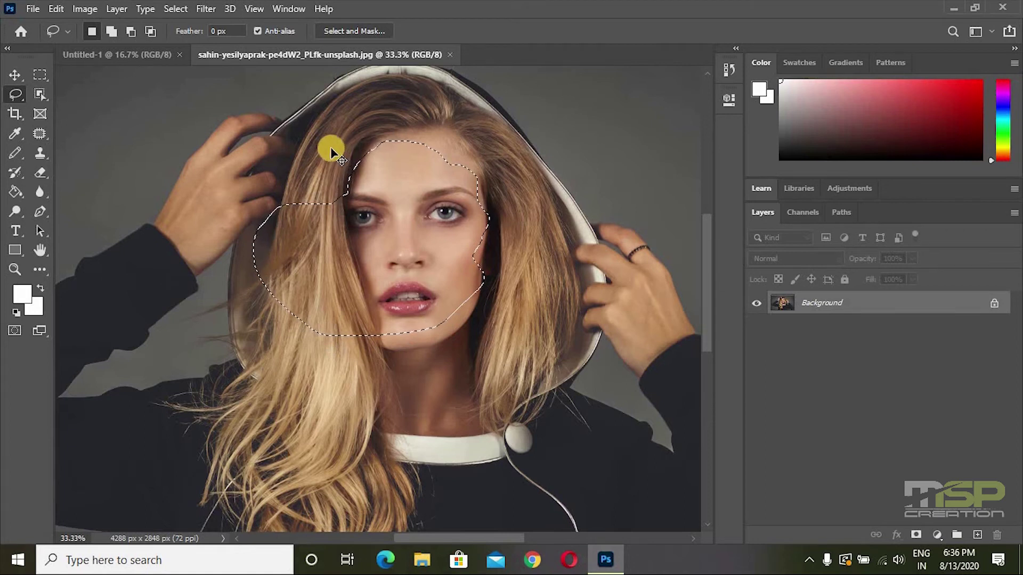
key(ctrl+d)
Outline the upper part of the woman's forehead with a closed Polygonal Lasso selection, and deselect it
right_click(16, 93)
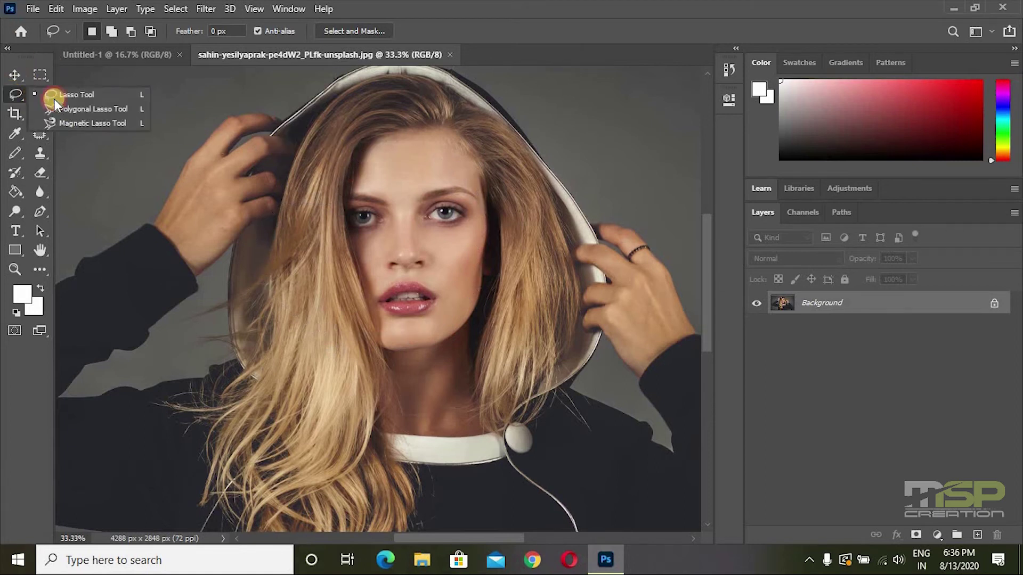
click(78, 110)
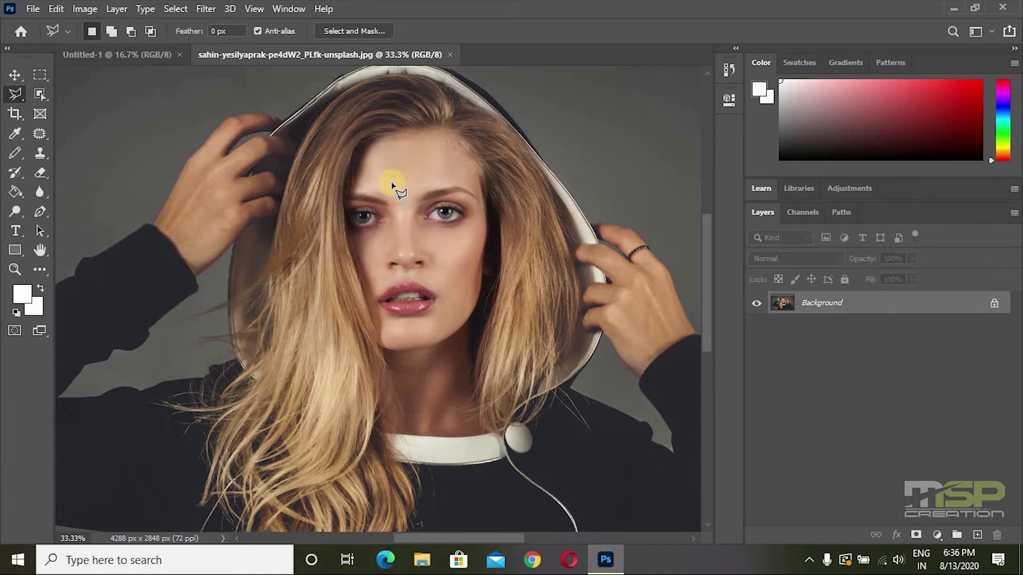
click(348, 187)
click(372, 144)
click(431, 127)
click(467, 149)
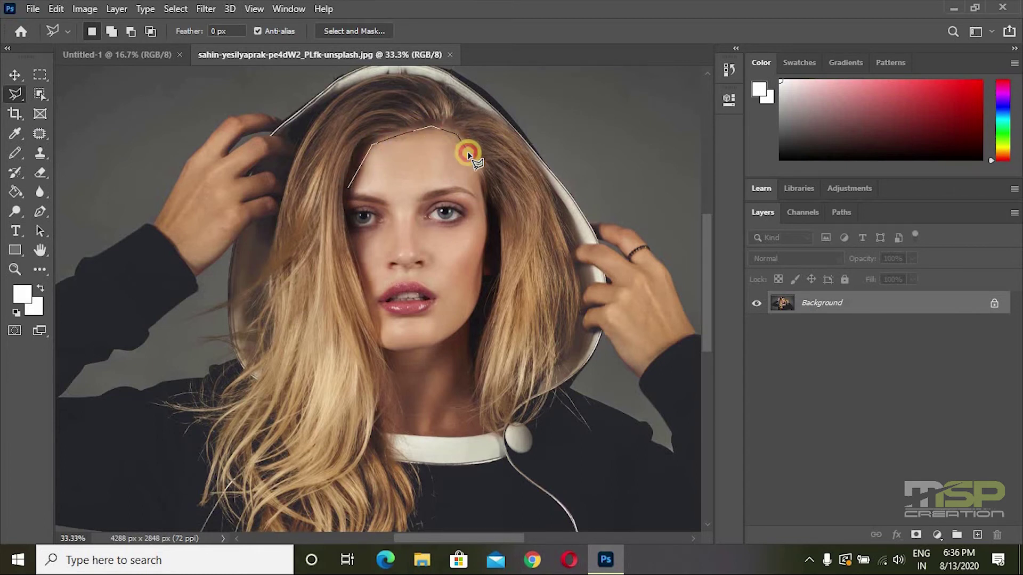
click(350, 186)
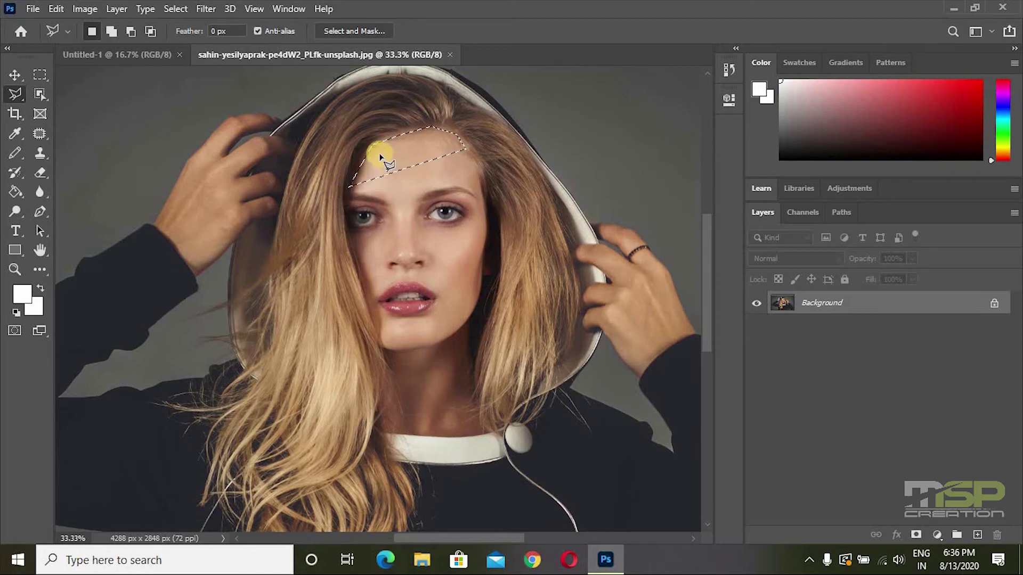
key(ctrl+d)
Trace the woman's arms, head and body with the Magnetic Lasso, close the selection at the image's lower edge, and deselect it
drag(14, 94, 86, 124)
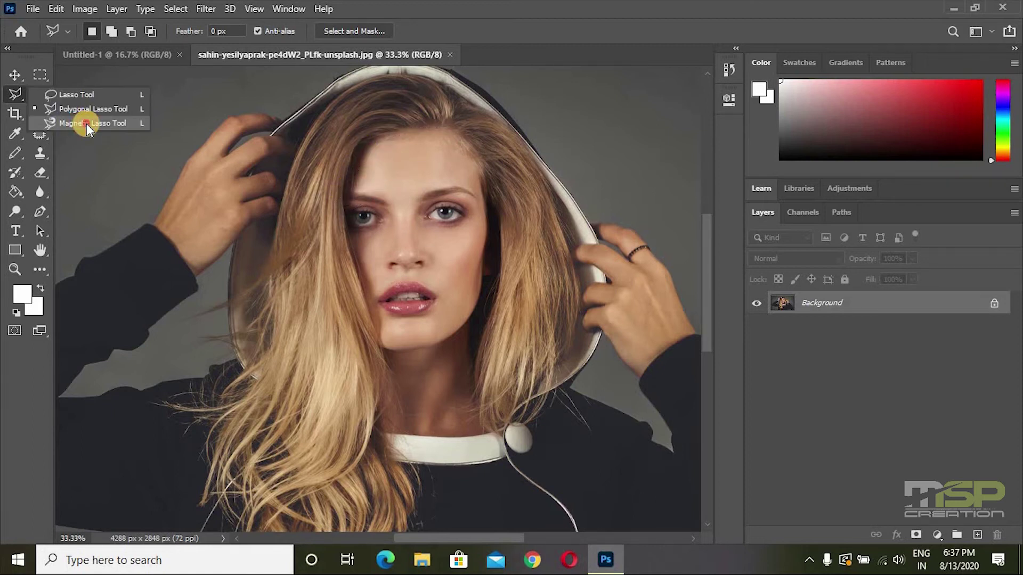
click(86, 123)
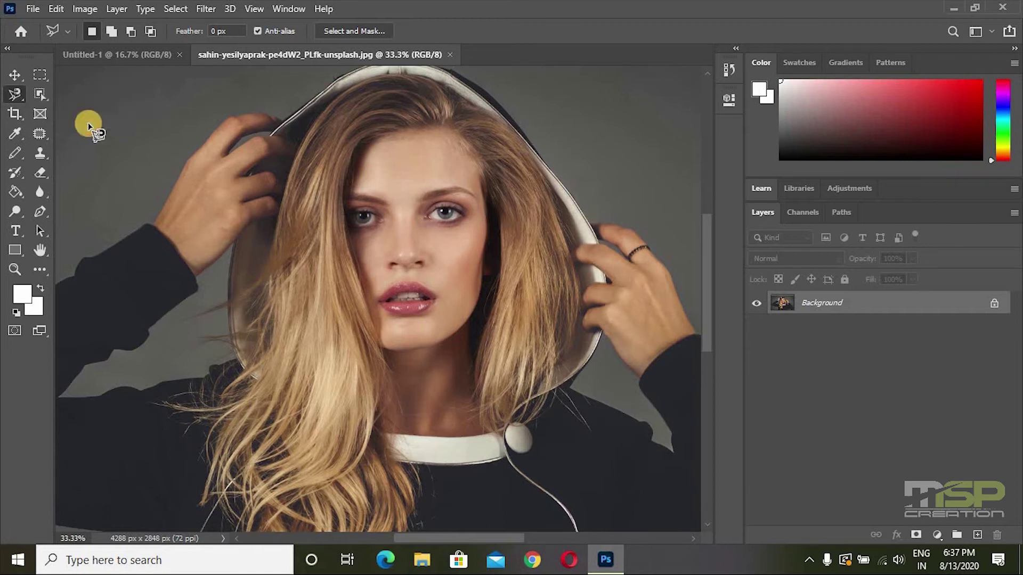
key(ctrl+minus)
key(ctrl+minus)
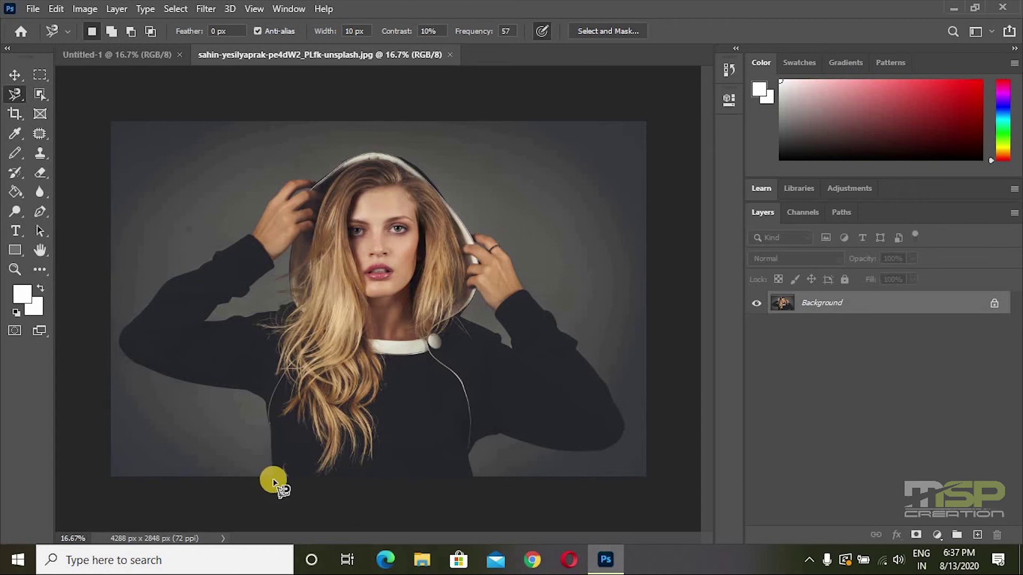
click(273, 476)
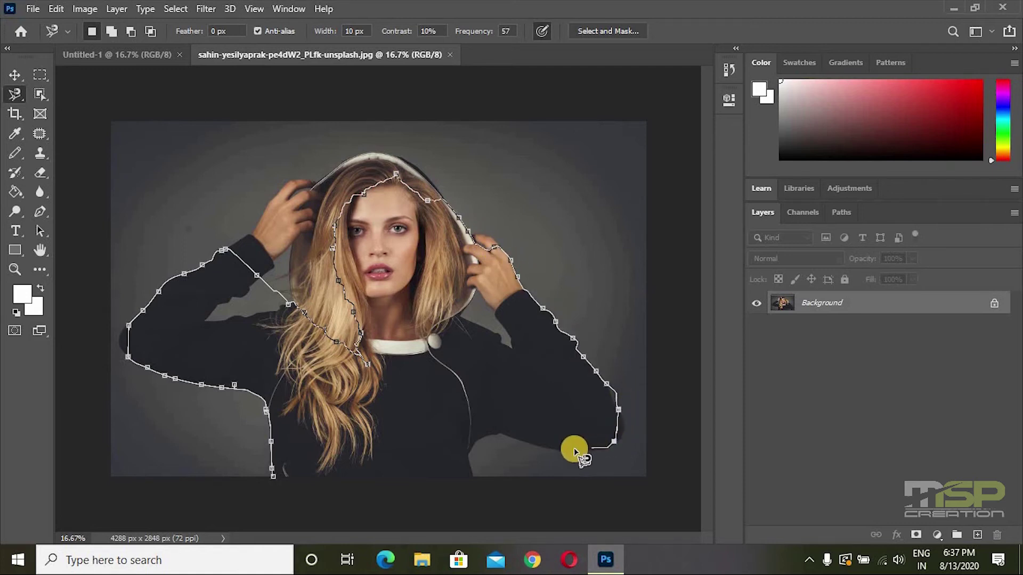
double_click(472, 487)
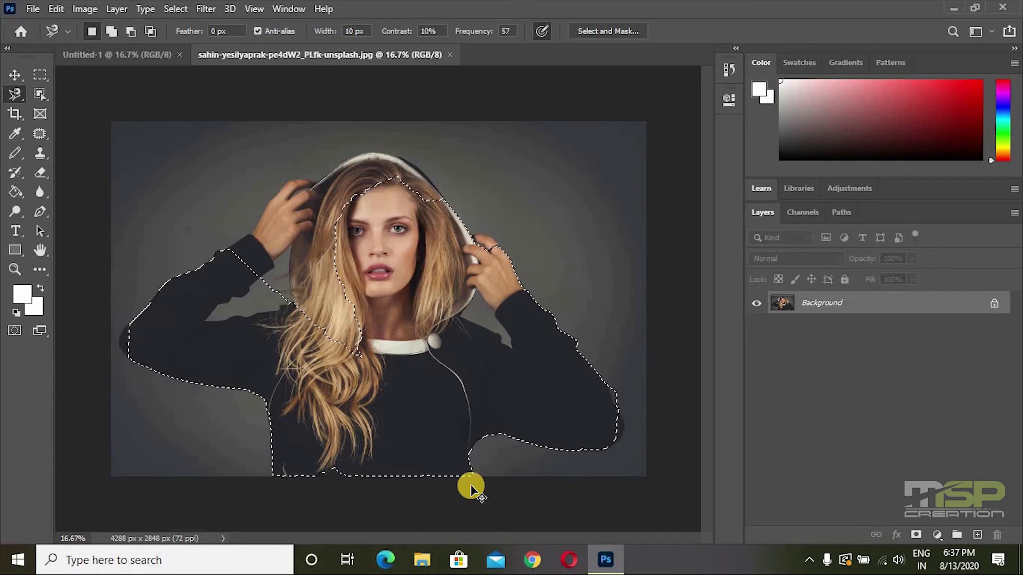
key(ctrl+d)
Activate the Object Selection tool
click(38, 95)
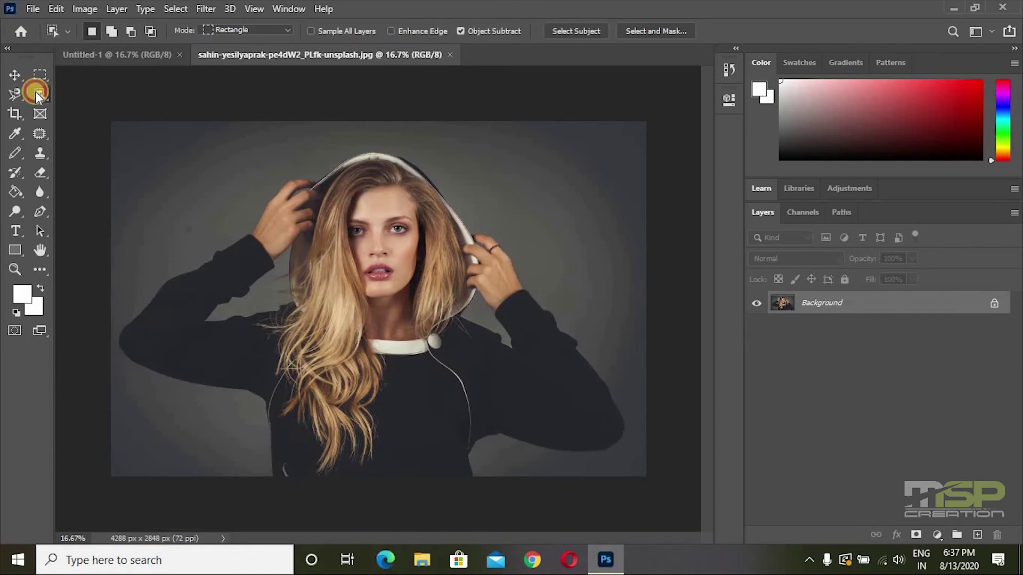
right_click(38, 95)
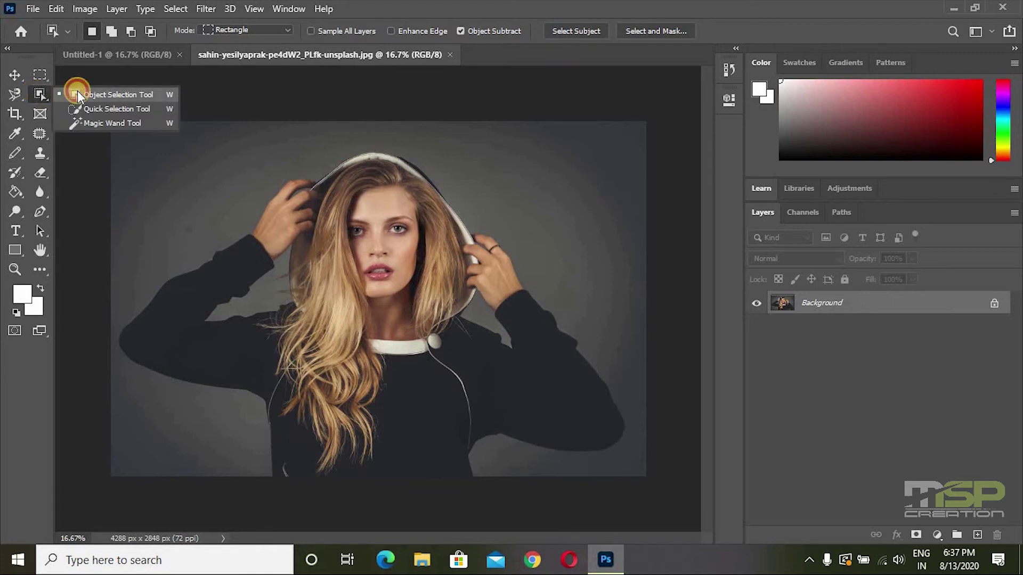
click(78, 94)
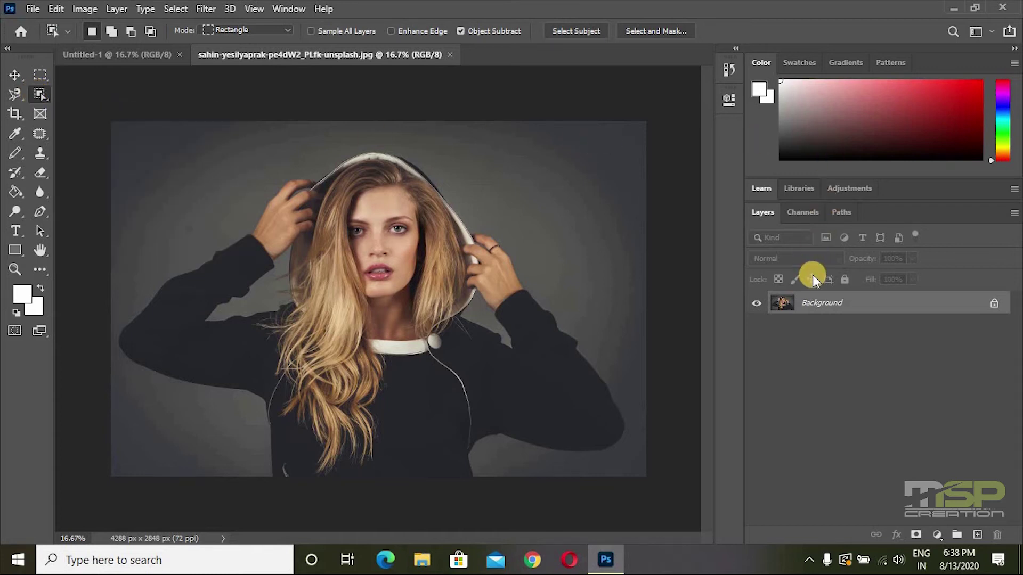
Convert the portrait's locked Background into a regular layer with the default name and settings
double_click(834, 310)
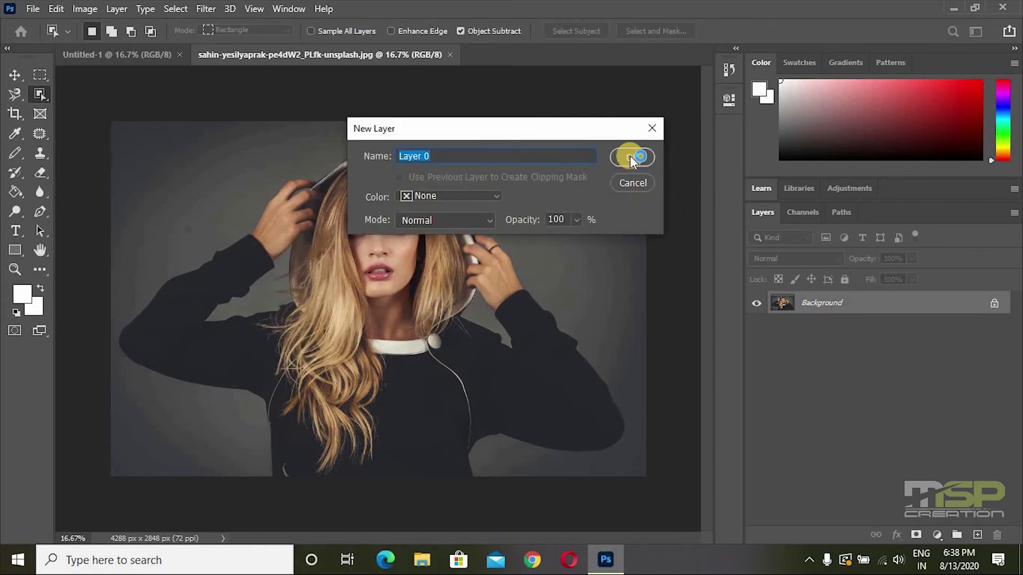
click(629, 156)
click(809, 306)
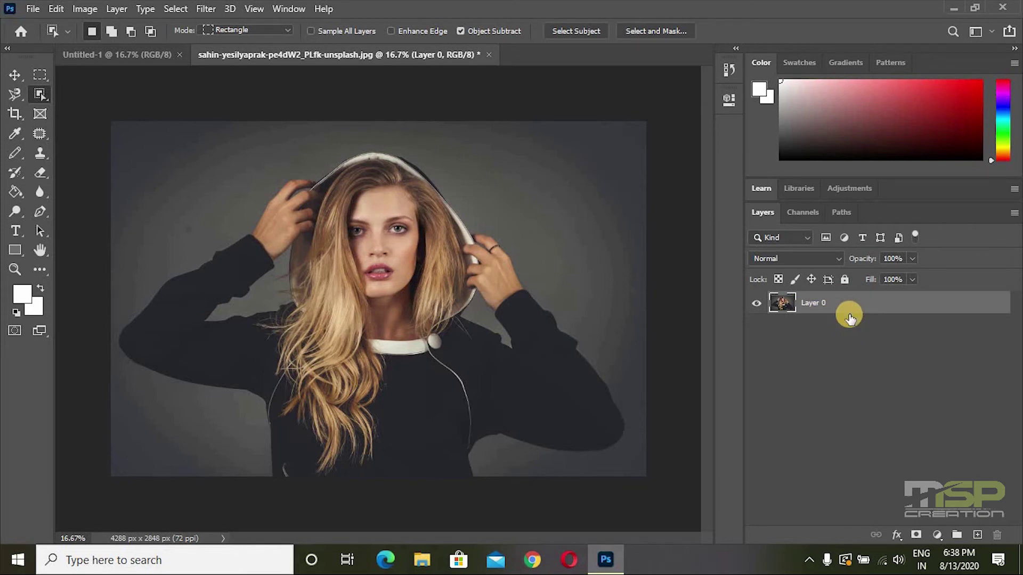
Remove the background behind the hooded woman with the Remove Background quick action in the layer's properties
click(736, 102)
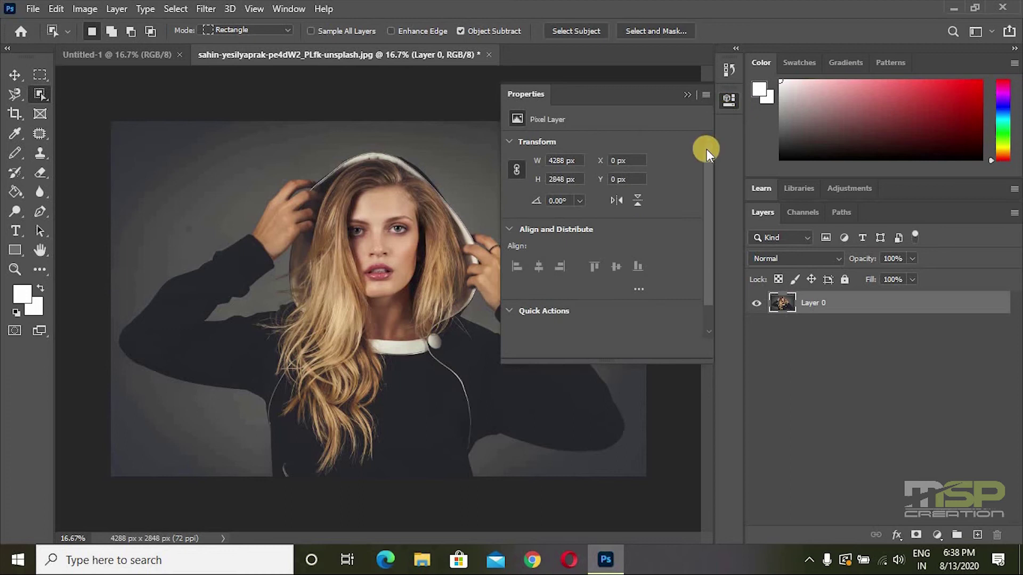
drag(711, 155, 711, 216)
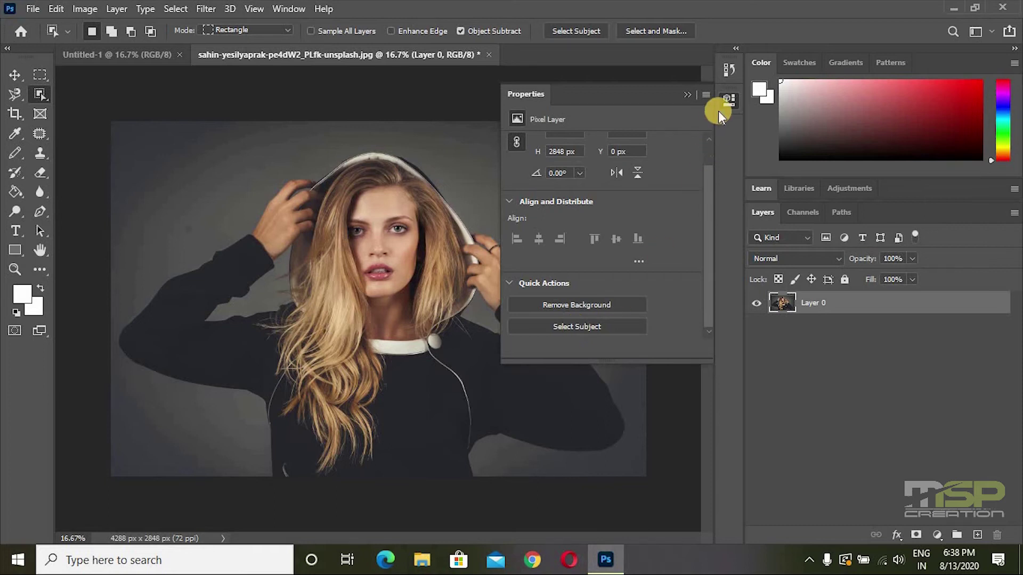
click(725, 98)
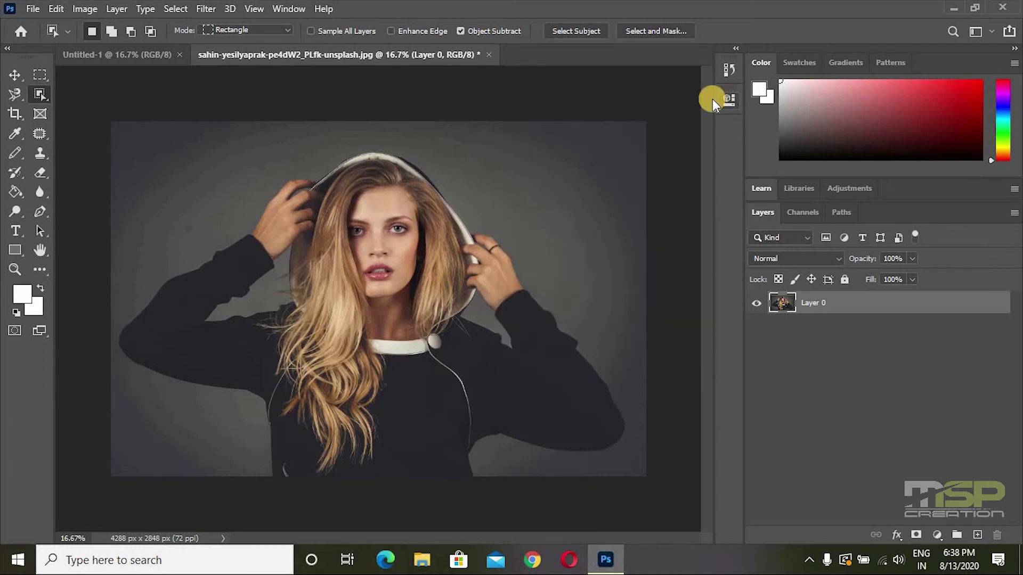
click(286, 9)
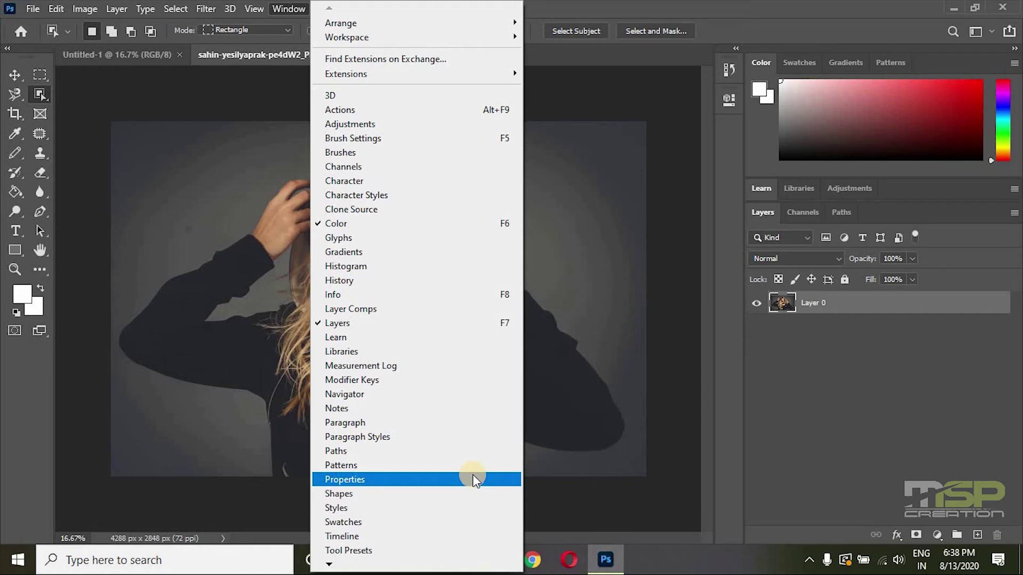
click(729, 98)
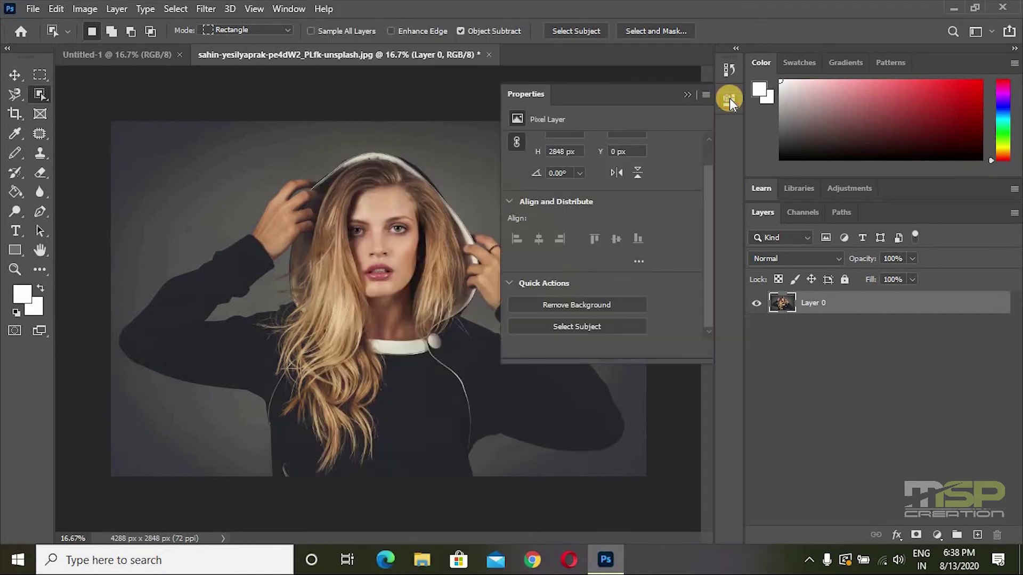
click(614, 306)
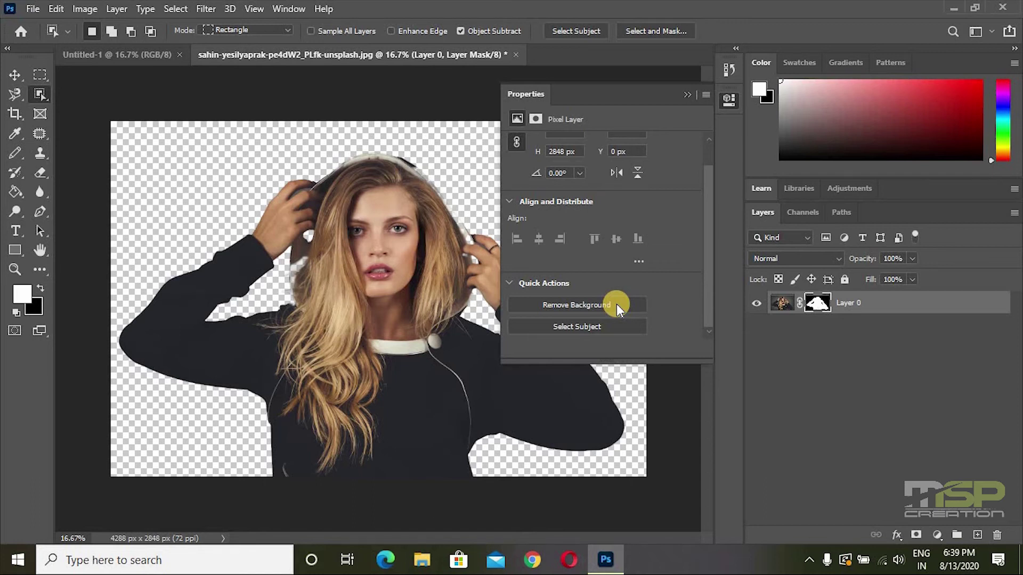
Examine the cut-out edges around the woman's hands, hair, hood and sleeves at 50%, 33.3% and 25% zoom
key(ctrl+plus)
key(ctrl+plus)
key(ctrl+plus)
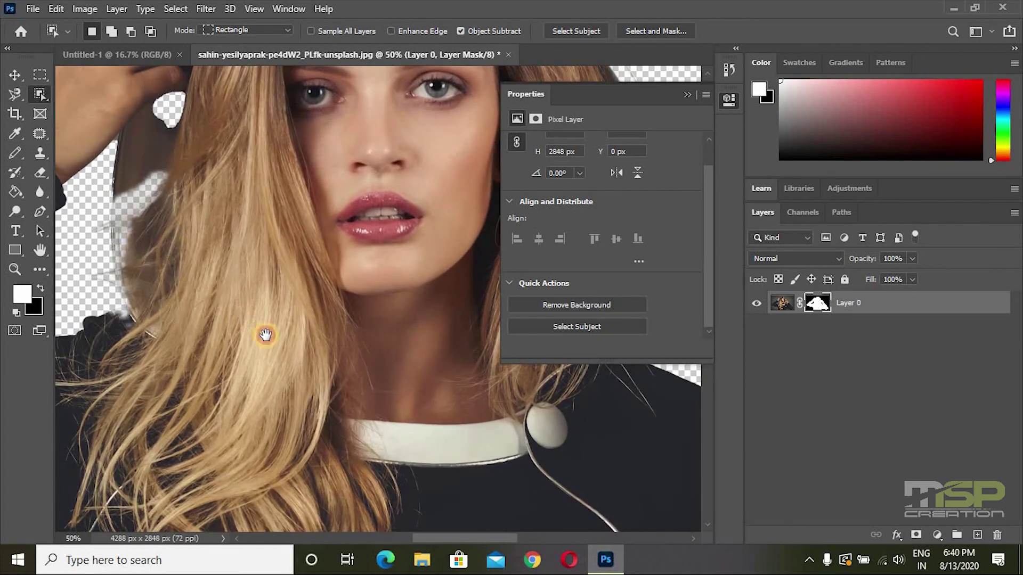
drag(264, 336, 302, 361)
drag(356, 368, 411, 317)
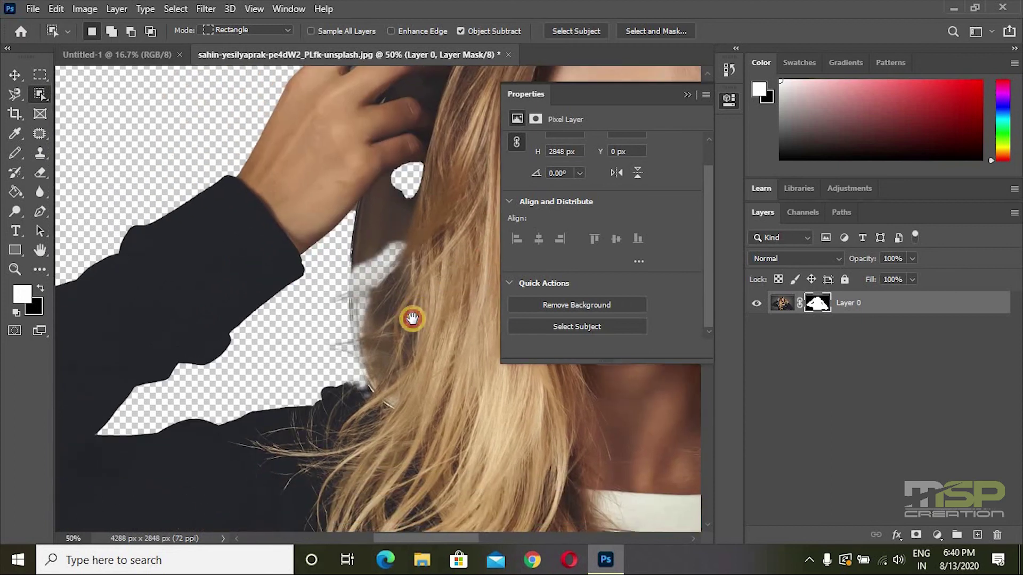
key(ctrl+minus)
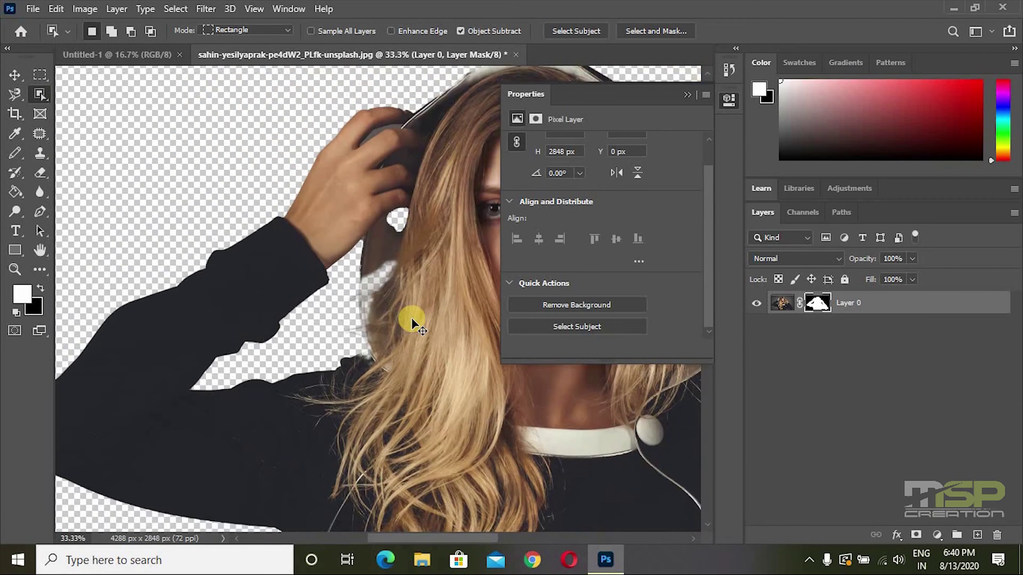
drag(397, 285, 413, 205)
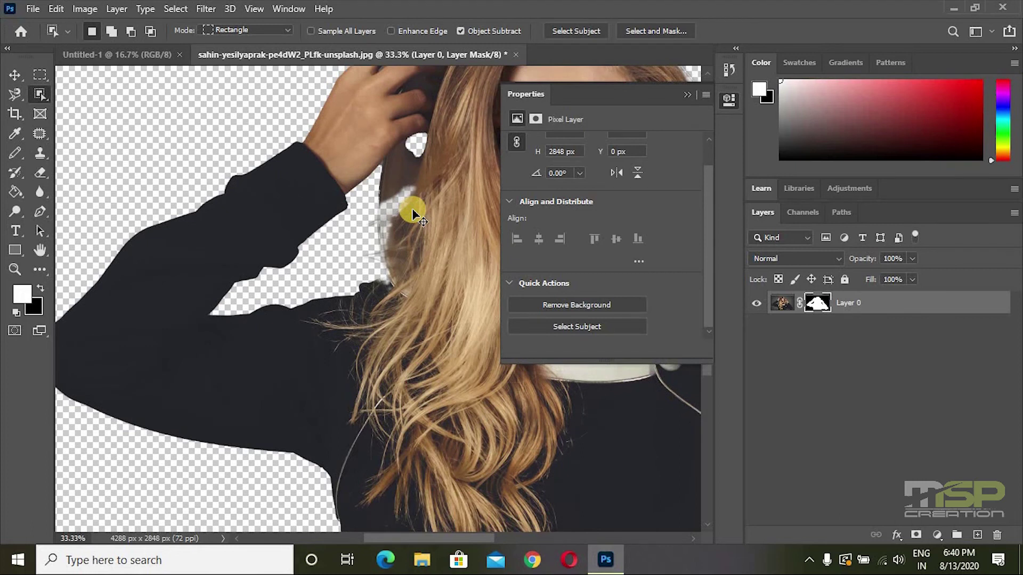
key(ctrl+minus)
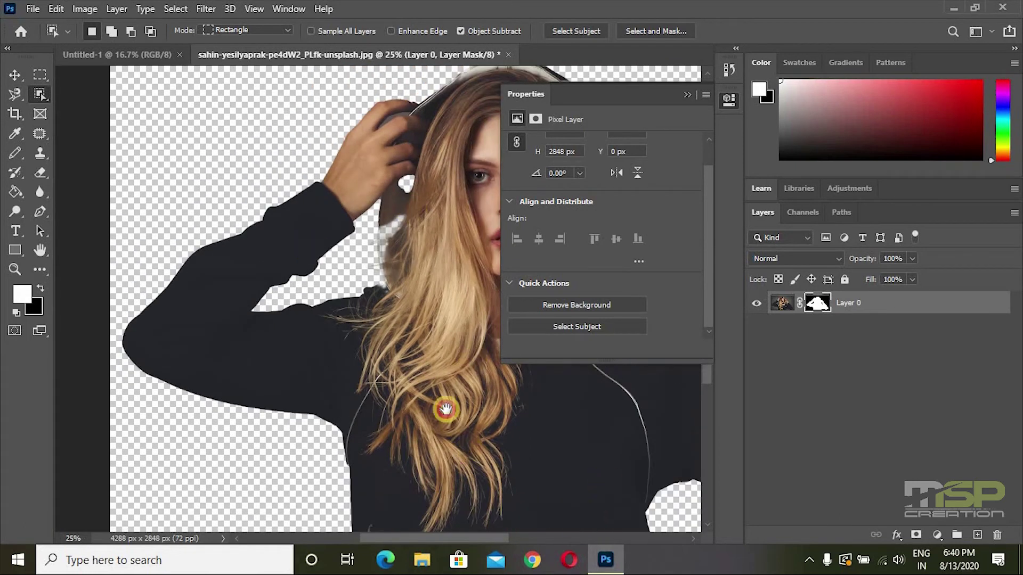
drag(445, 409, 293, 358)
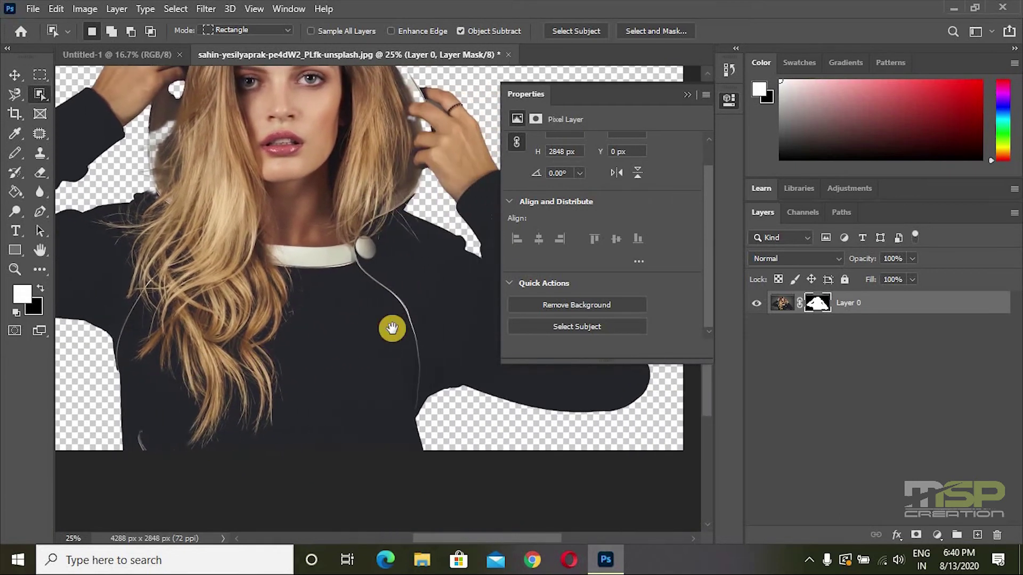
drag(392, 329, 417, 373)
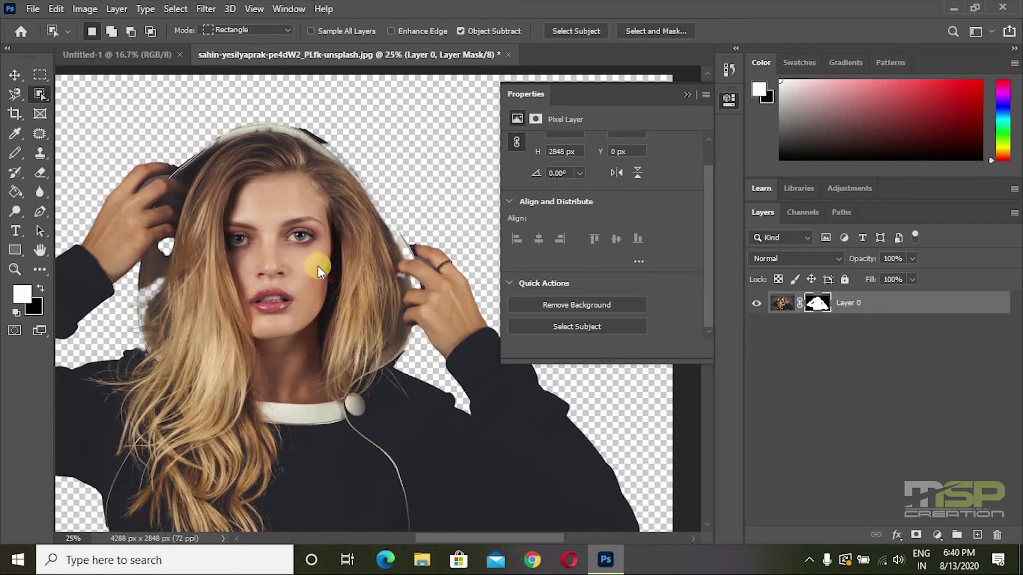
Open the upright, front-facing tiger photo (JPG) from the Downloads folder
key(ctrl+o)
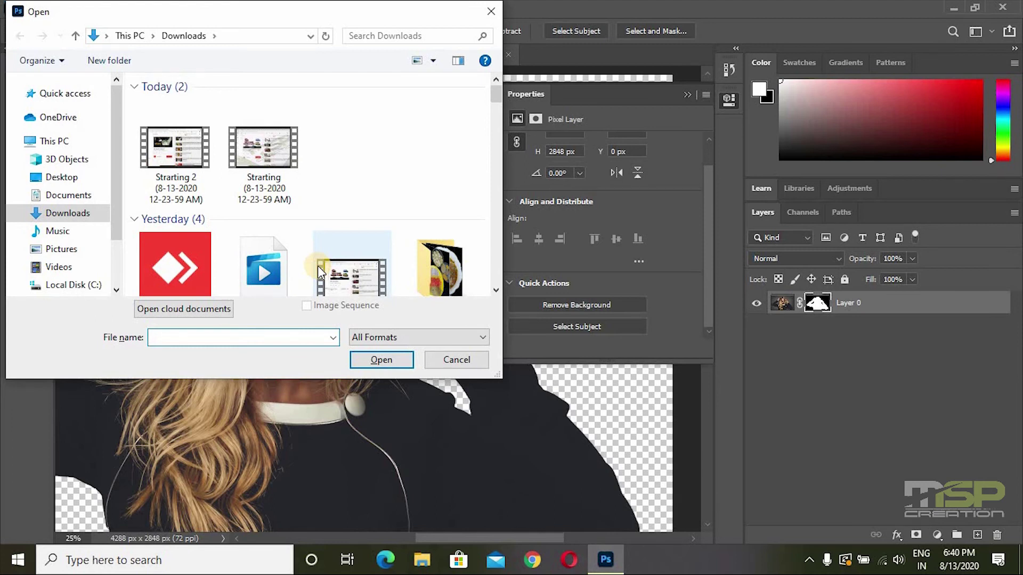
scroll(292, 272, down, 5)
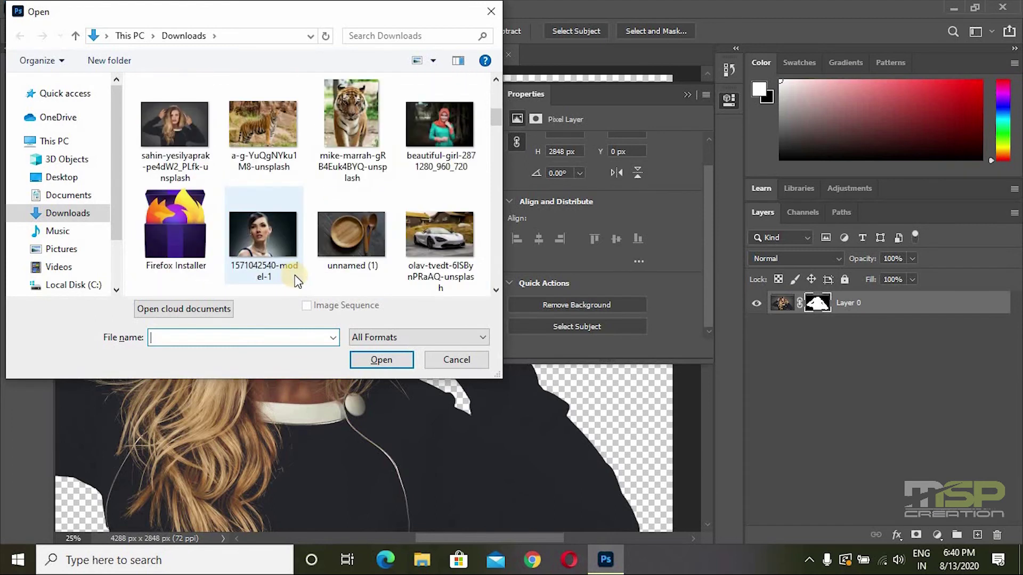
double_click(344, 124)
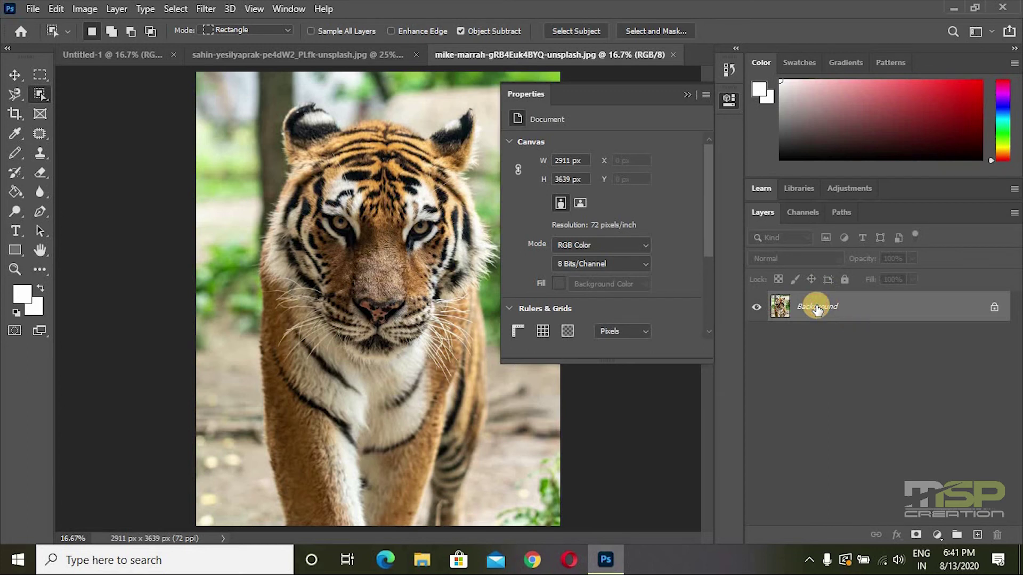
Convert the tiger photo's Background into a regular layer with default settings and apply the Remove Background quick action to it
double_click(817, 307)
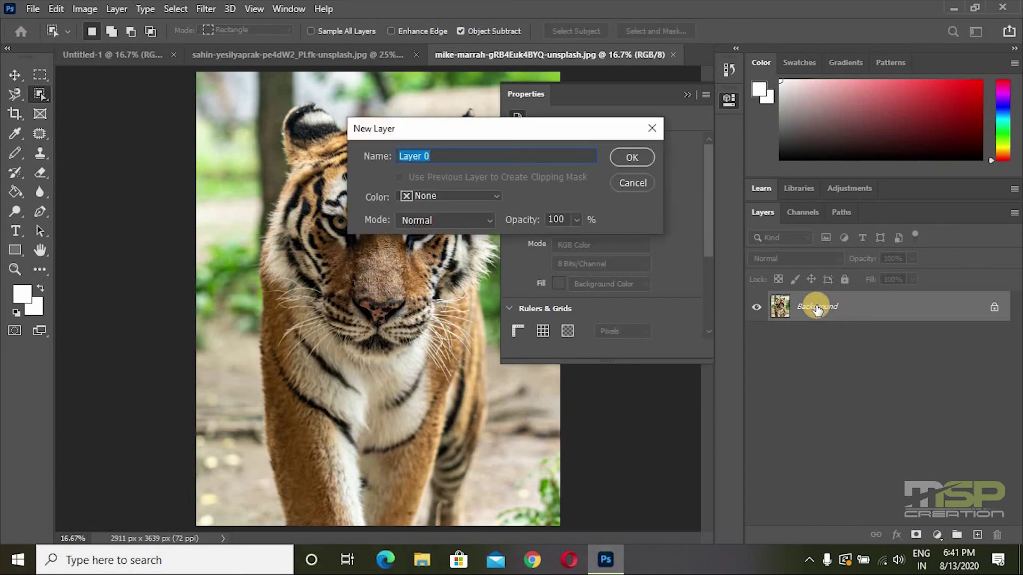
click(641, 157)
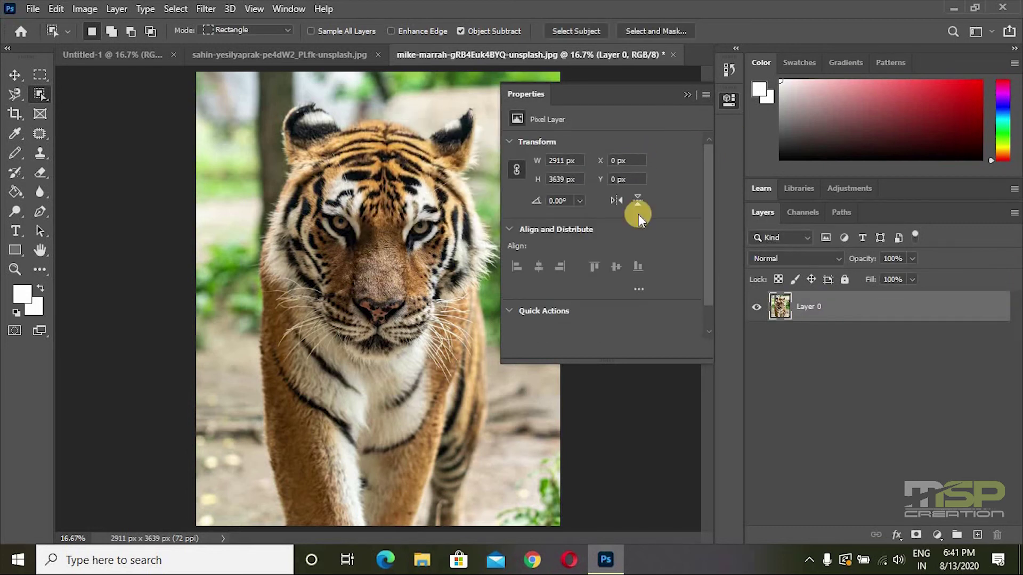
click(727, 102)
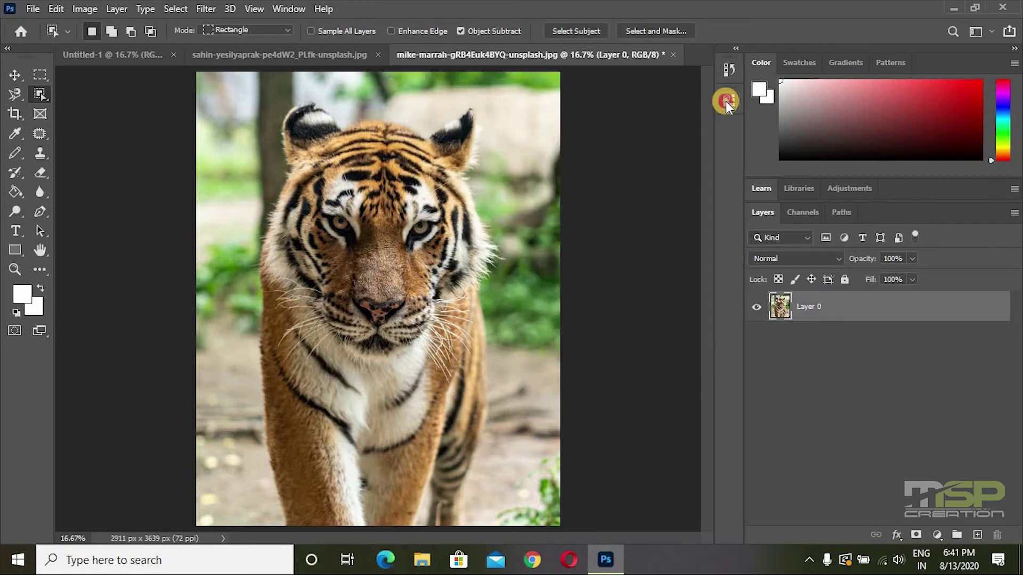
click(726, 101)
scroll(709, 269, down, 1)
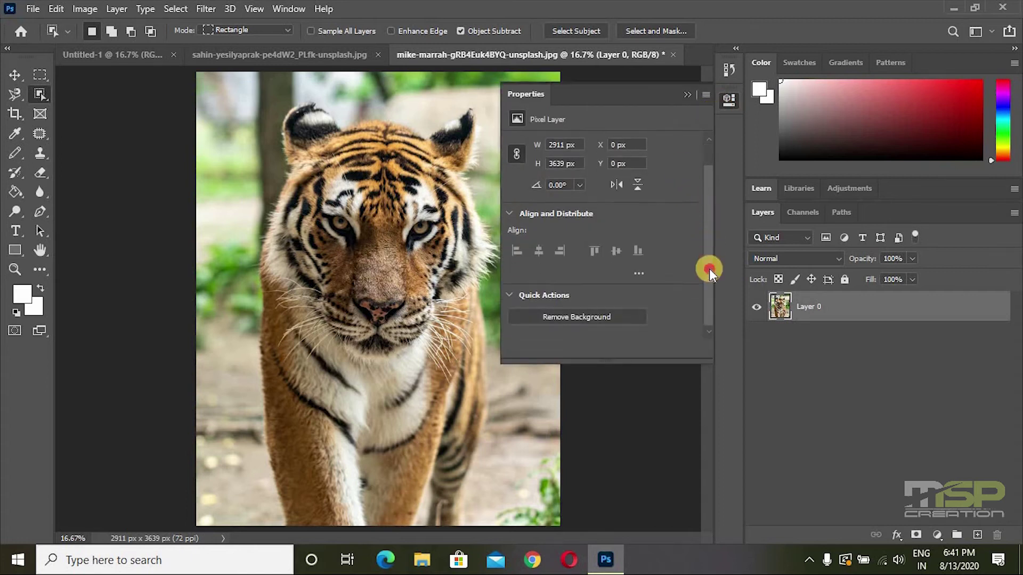
click(588, 305)
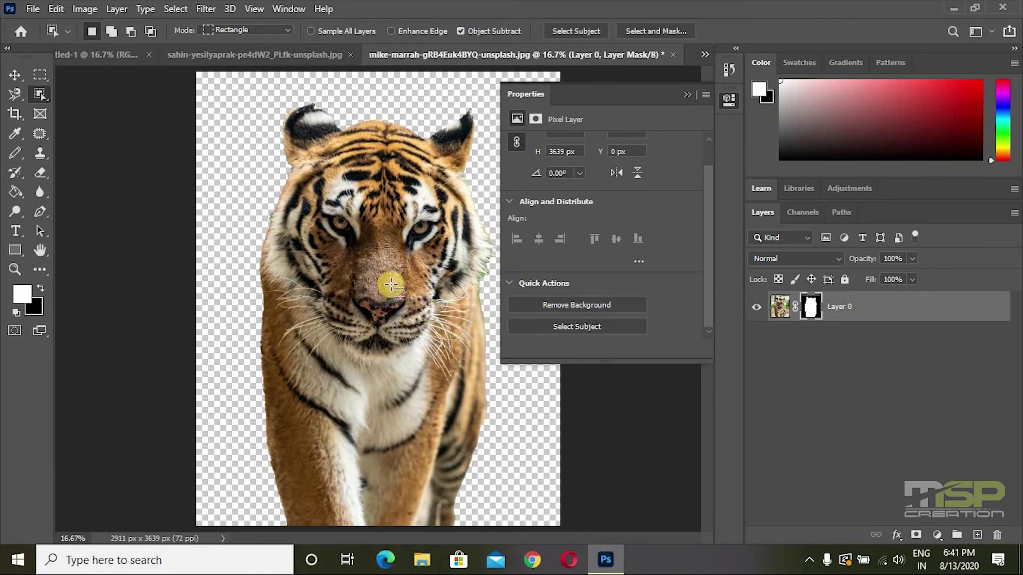
Undo the tiger's background removal and select the tiger with the Select Subject quick action
key(ctrl+z)
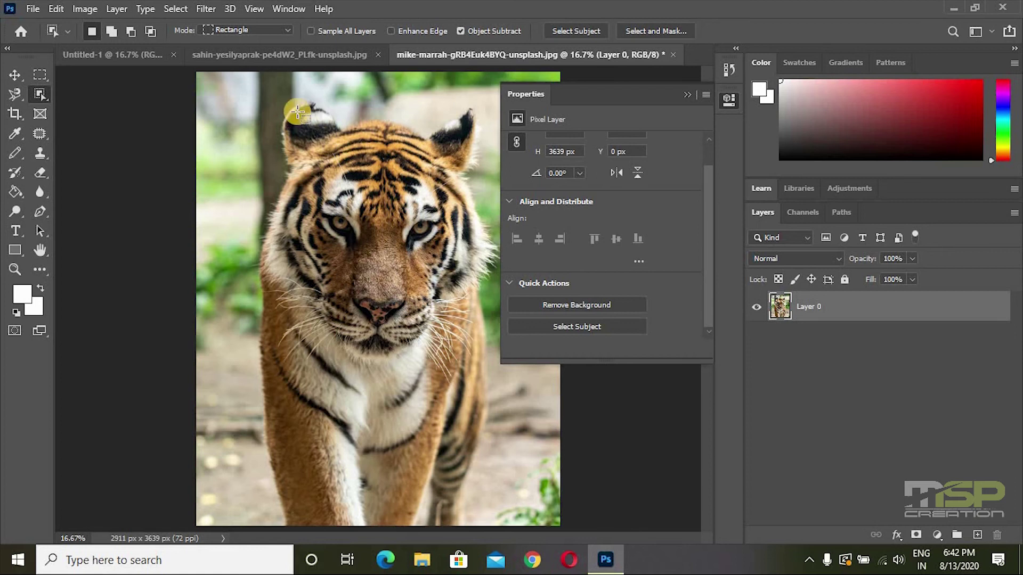
click(559, 329)
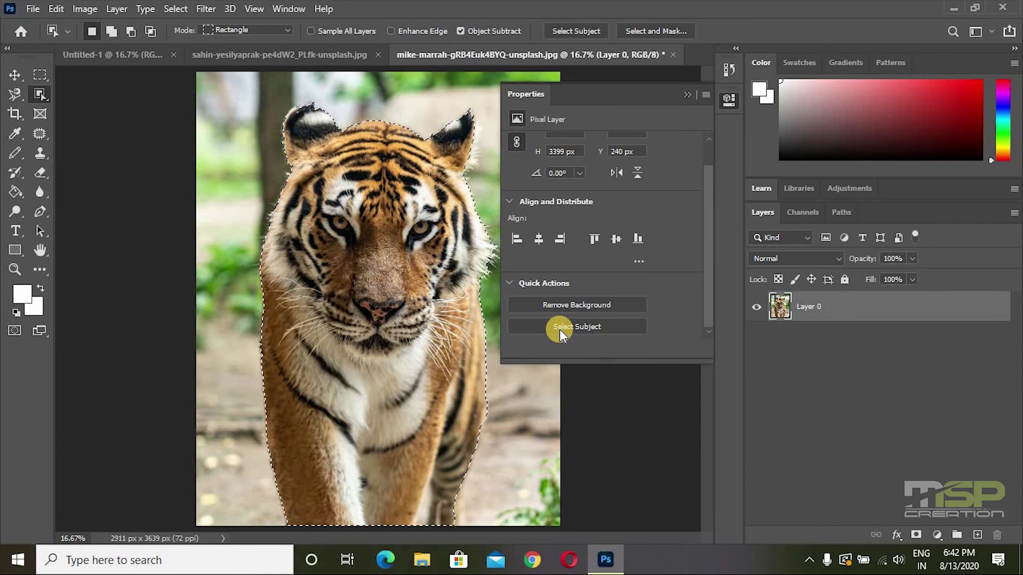
Copy the selected tiger into the blank Untitled-1 document and move it to about X 360 px, Y 109 px
key(ctrl+Tab)
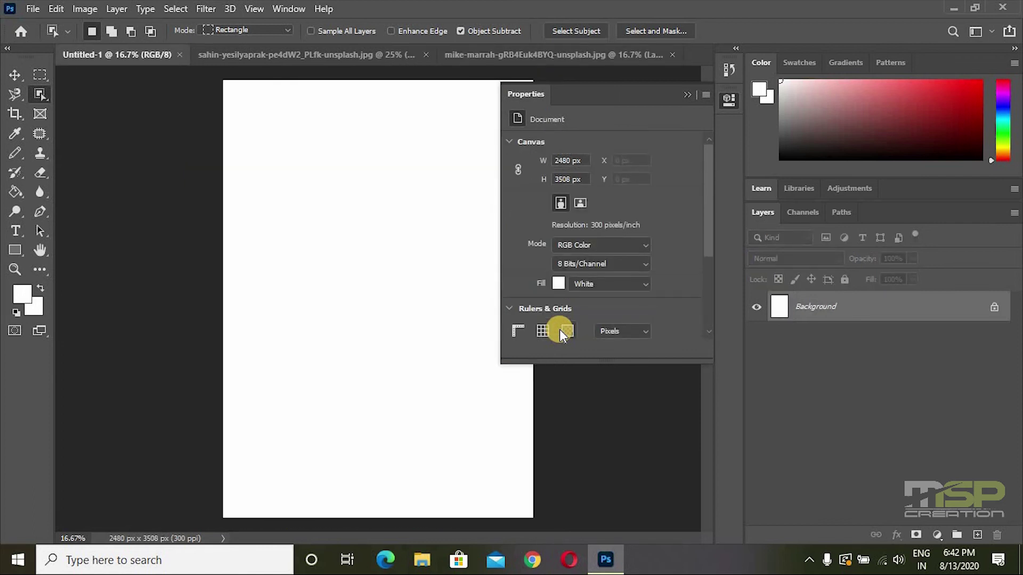
key(ctrl+v)
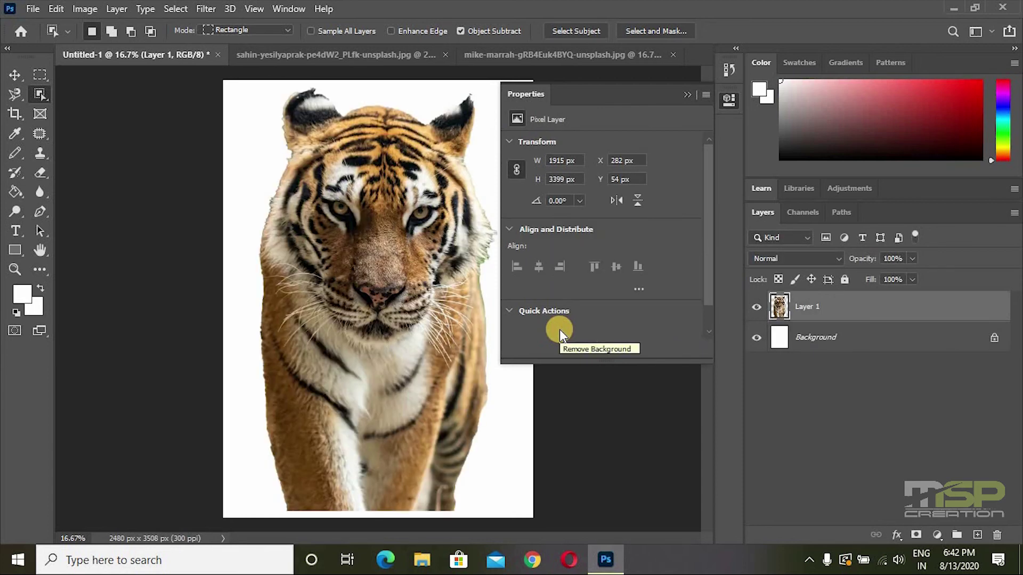
click(17, 77)
mouse_move(366, 265)
mouse_down()
mouse_move(372, 283)
mouse_move(360, 260)
mouse_move(373, 247)
mouse_move(365, 265)
mouse_up()
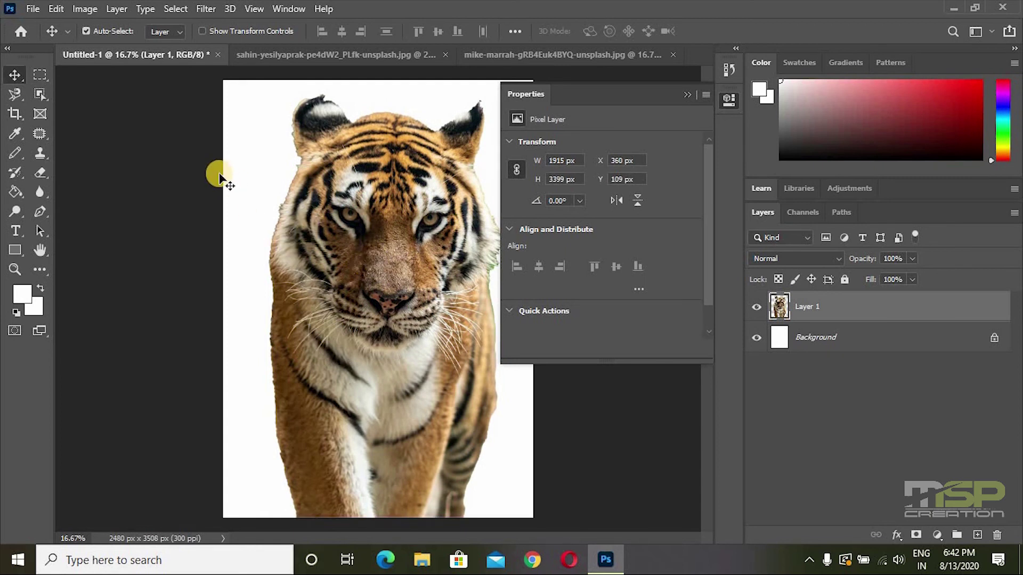
Open the beautiful-girl-2871280_960_720 photo from the Downloads folder and view it at 100% with the woman in the orange headscarf in view
key(ctrl)
key(ctrl+o)
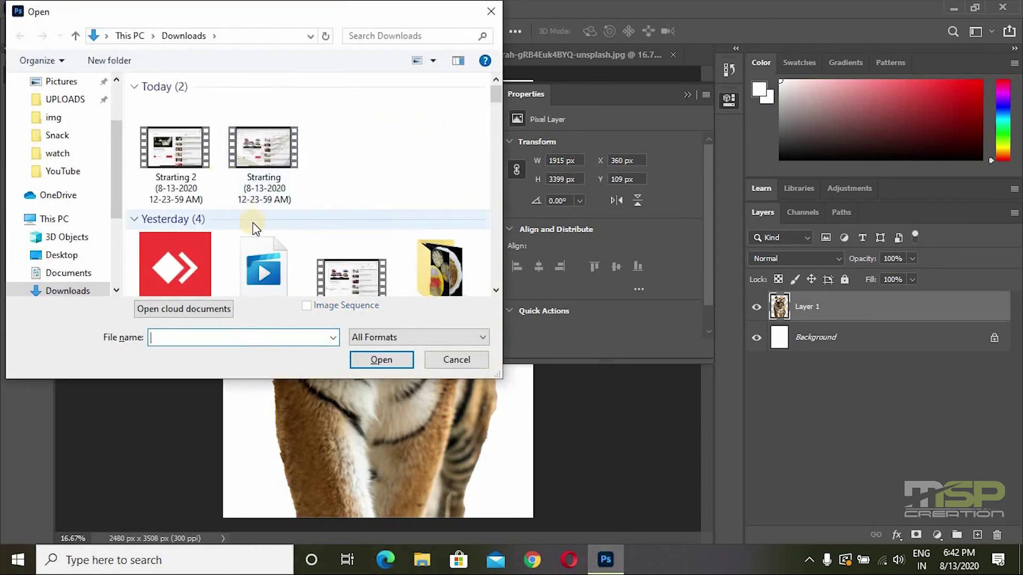
scroll(260, 219, down, 3)
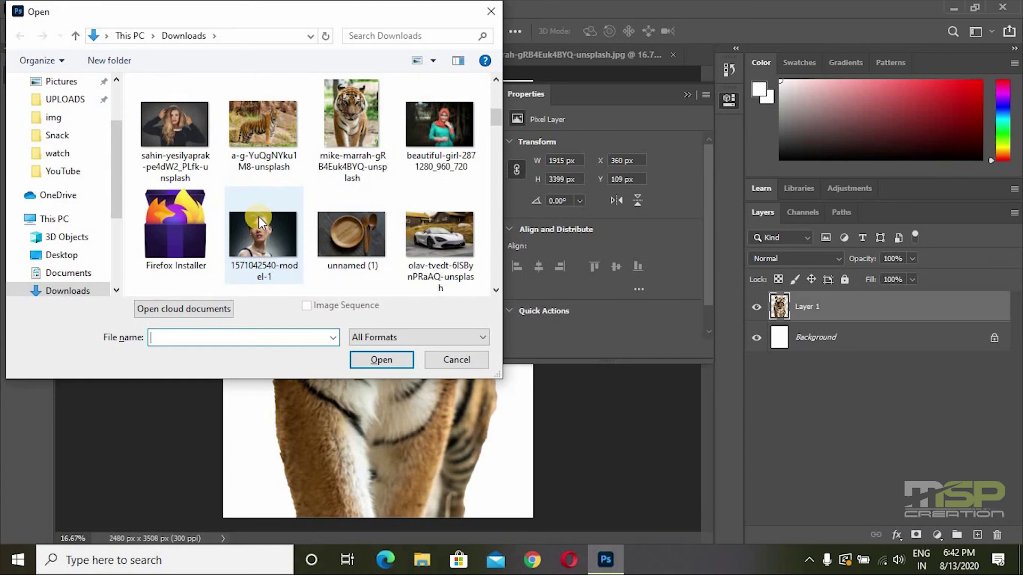
click(436, 139)
double_click(437, 139)
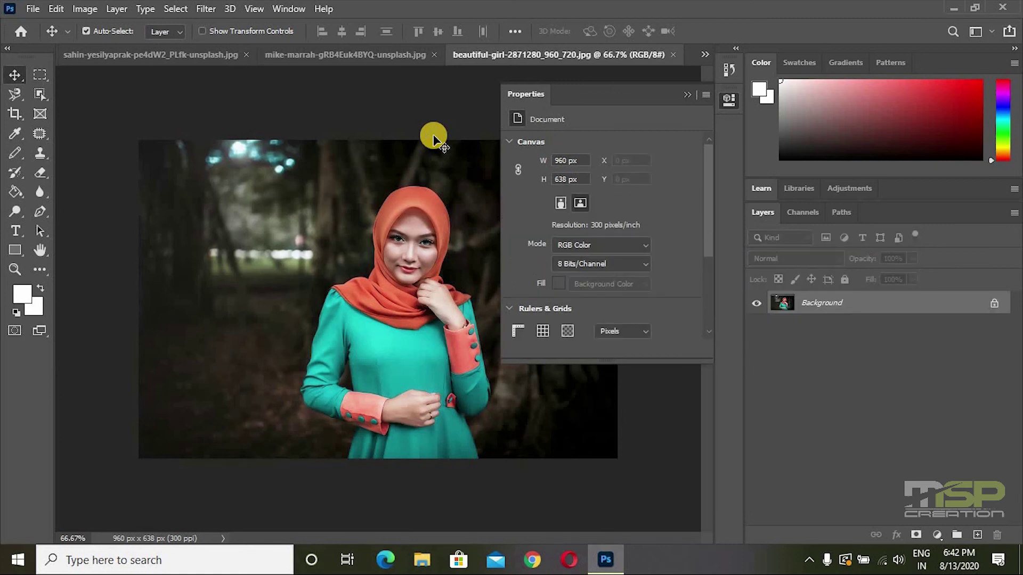
key(ctrl+1)
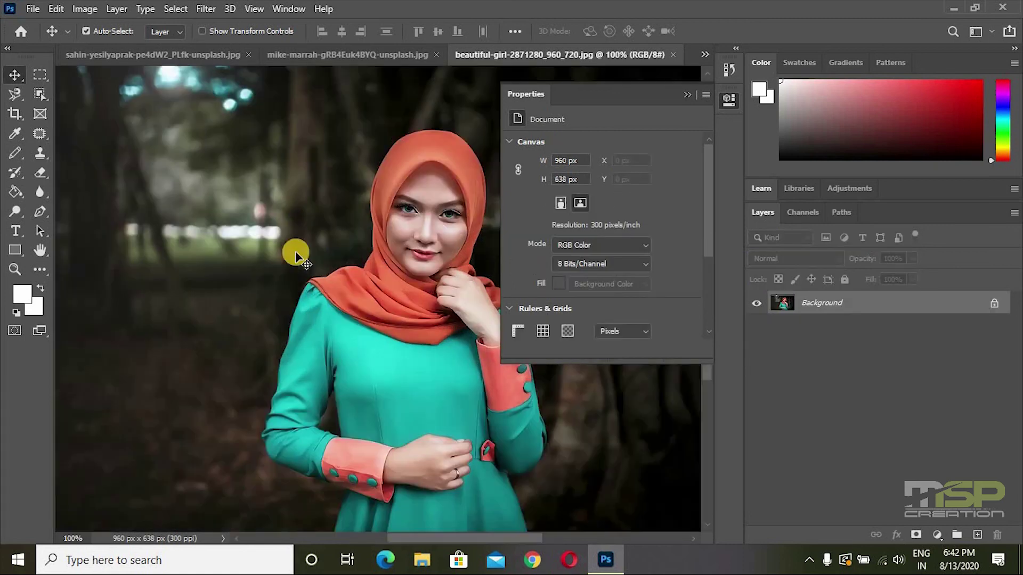
drag(366, 268, 311, 246)
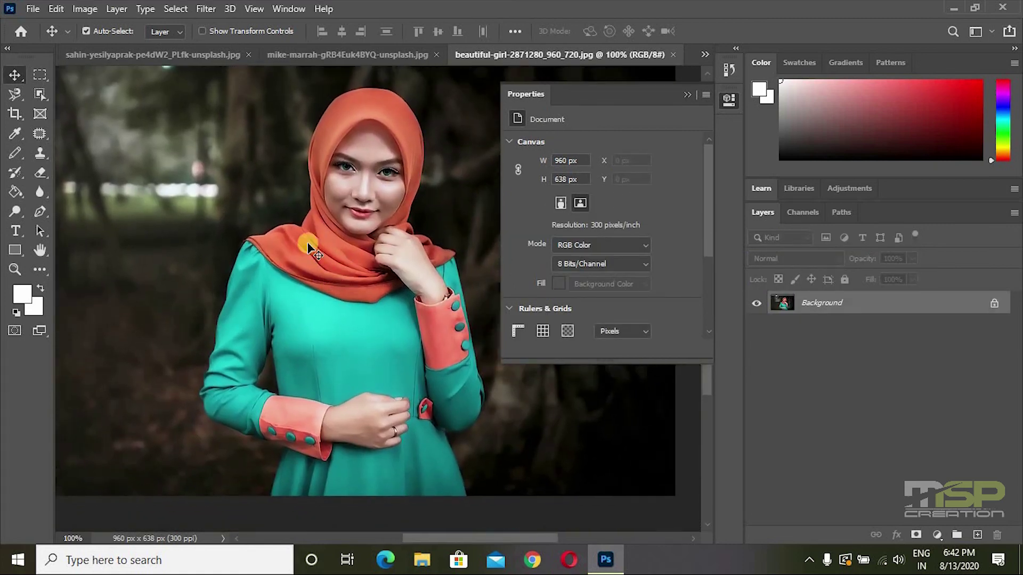
Try Select Subject with the Object Selection tool on the woman in the orange headscarf, and clear the selection
click(34, 98)
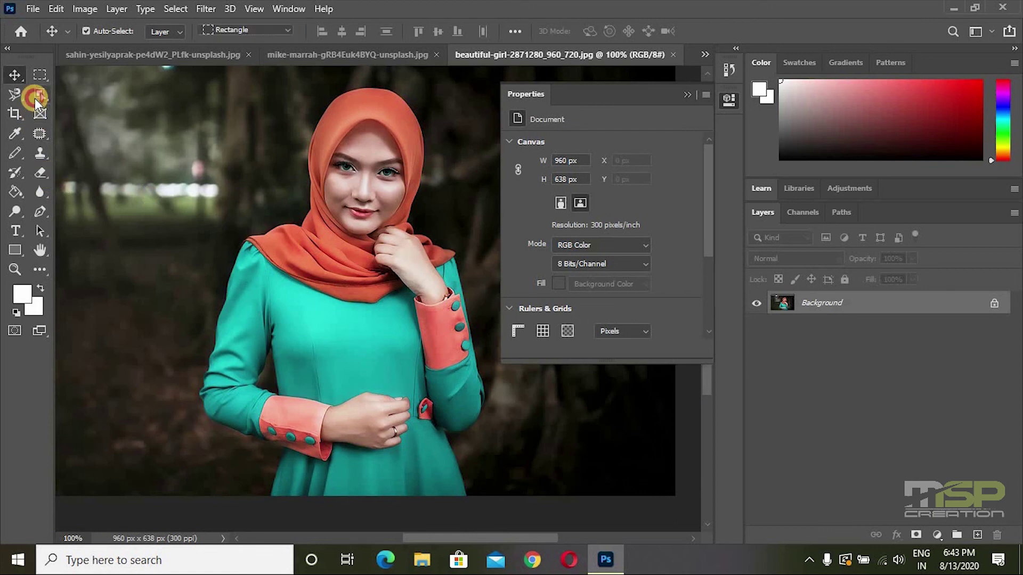
click(78, 98)
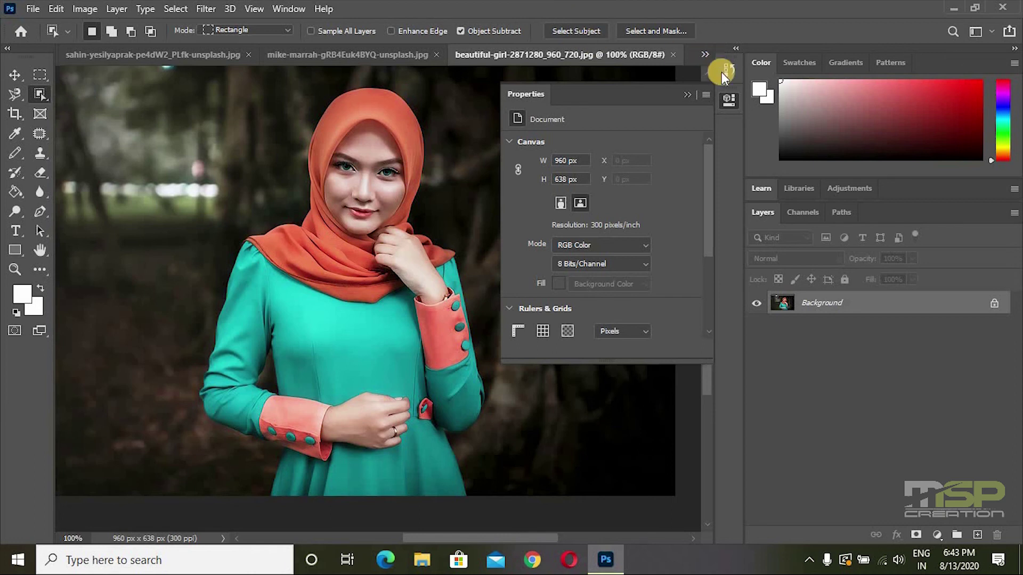
click(727, 98)
click(567, 32)
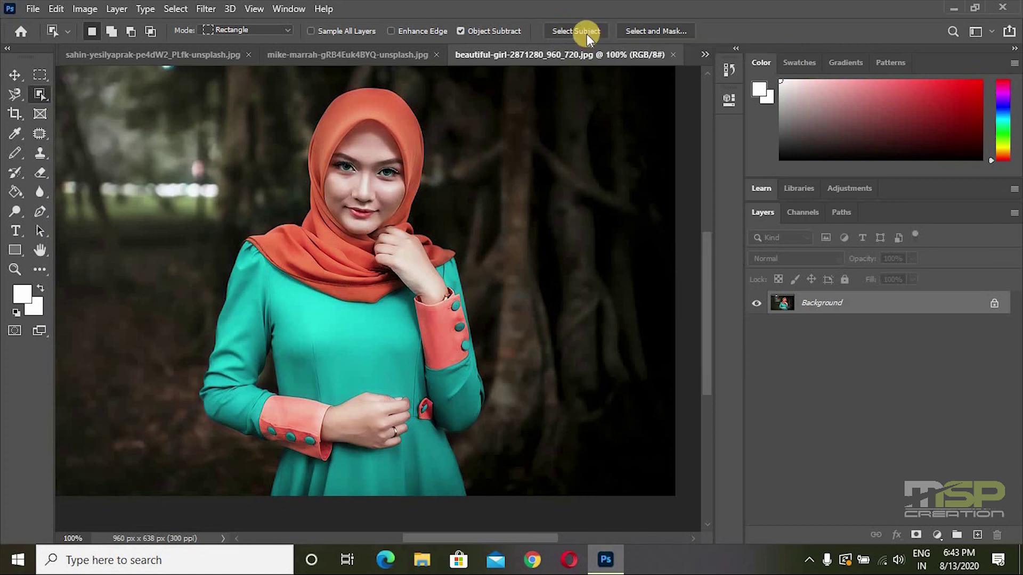
click(585, 32)
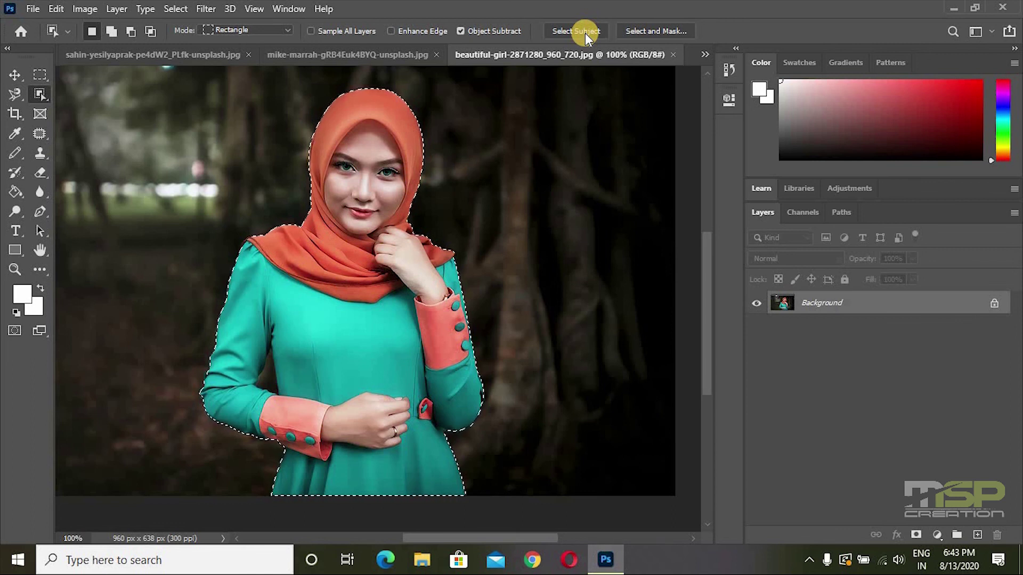
key(ctrl+d)
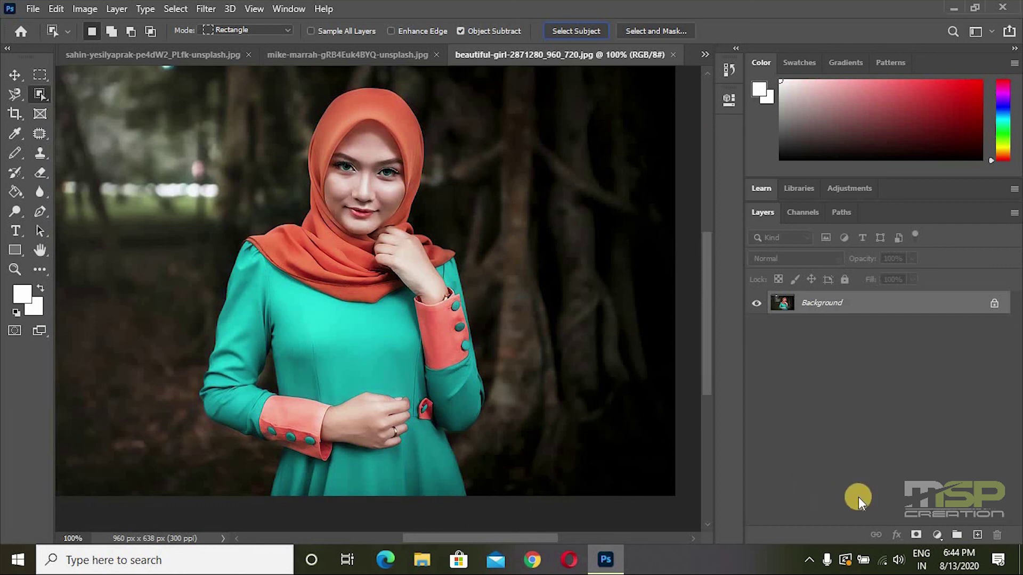
Convert the headscarf photo's Background into a regular layer with default settings and apply the Remove Background quick action to it
double_click(825, 307)
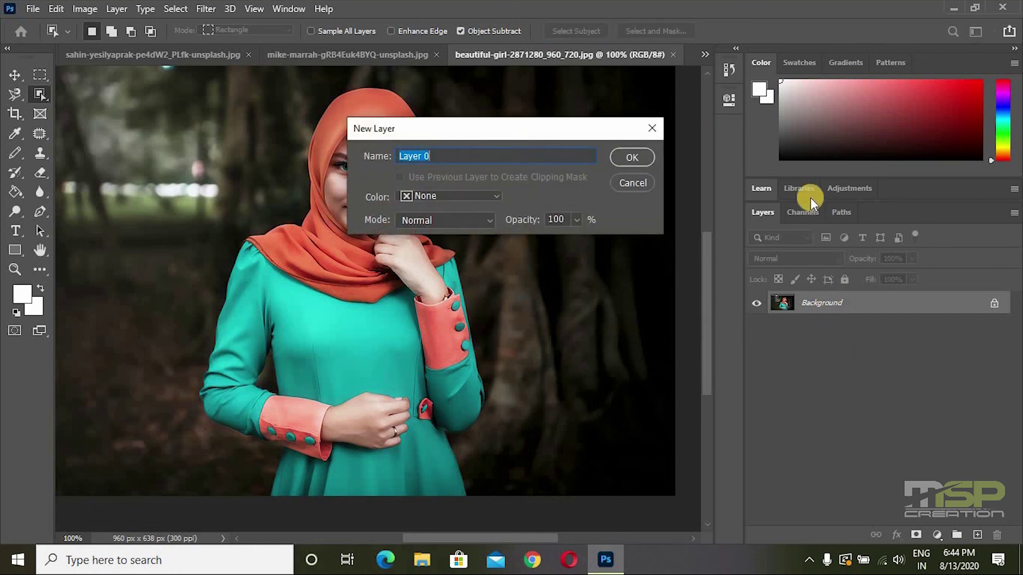
click(643, 155)
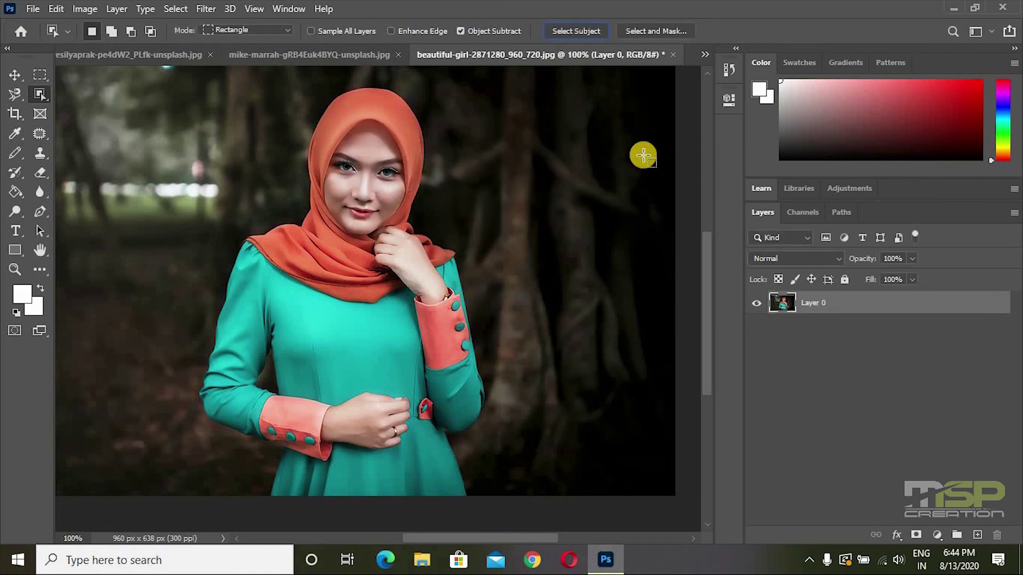
click(731, 101)
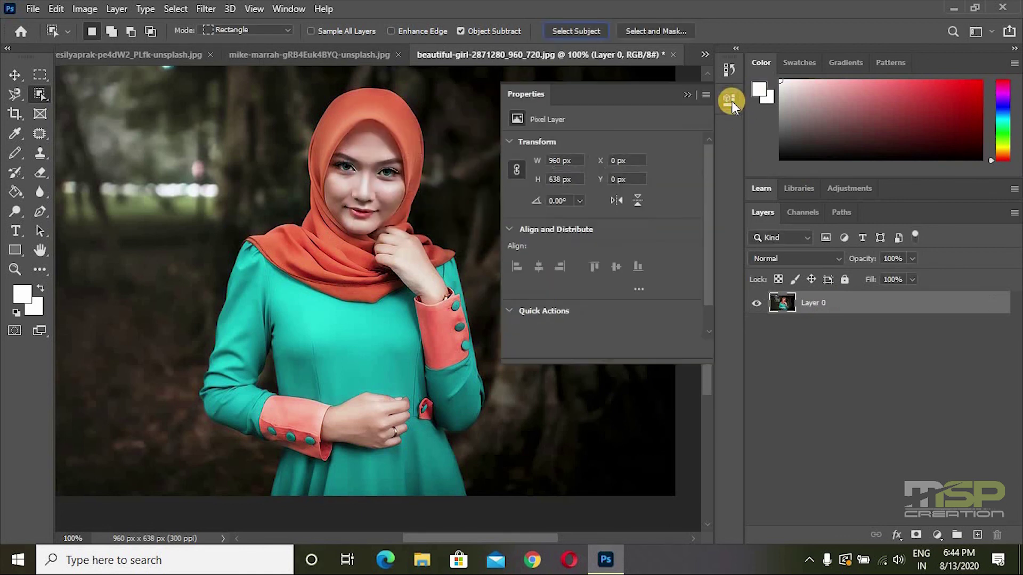
drag(712, 158, 714, 224)
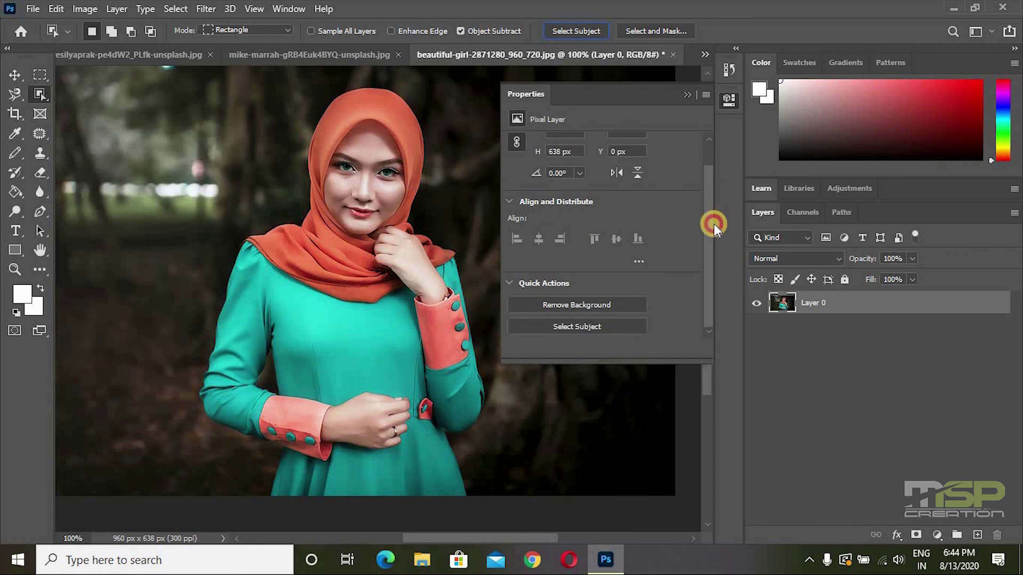
click(586, 304)
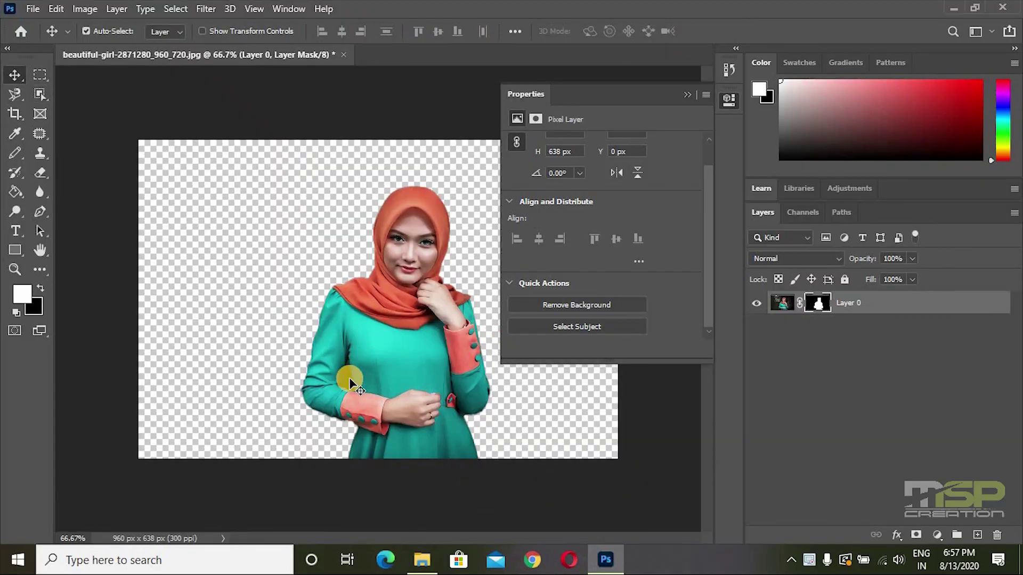
Select the leftover dark patch between the woman's bent arm and waist with the Object Selection tool in Rectangle mode, delete it and deselect
key(ctrl+plus)
key(ctrl+plus)
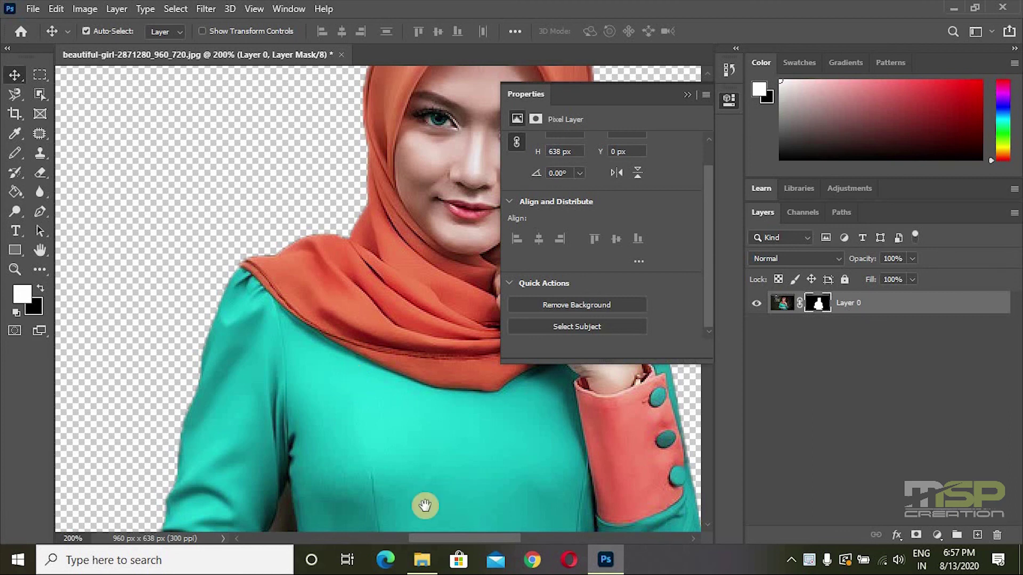
drag(374, 471, 361, 306)
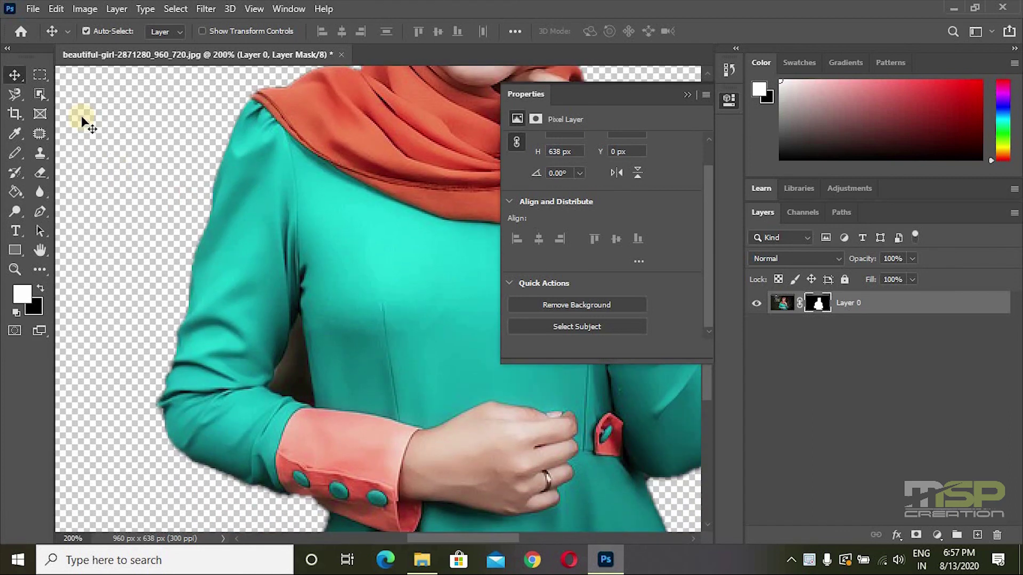
click(43, 95)
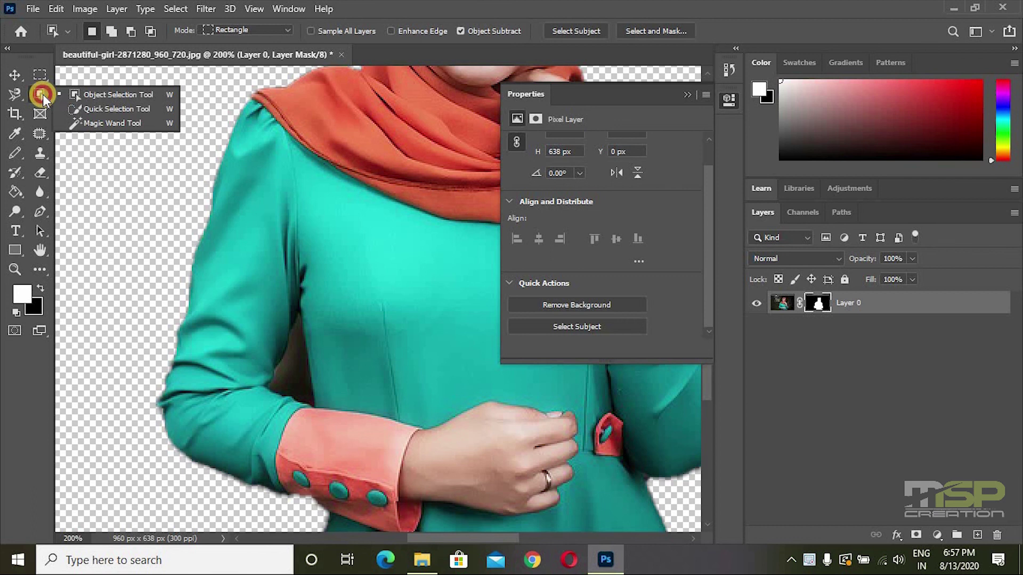
click(84, 94)
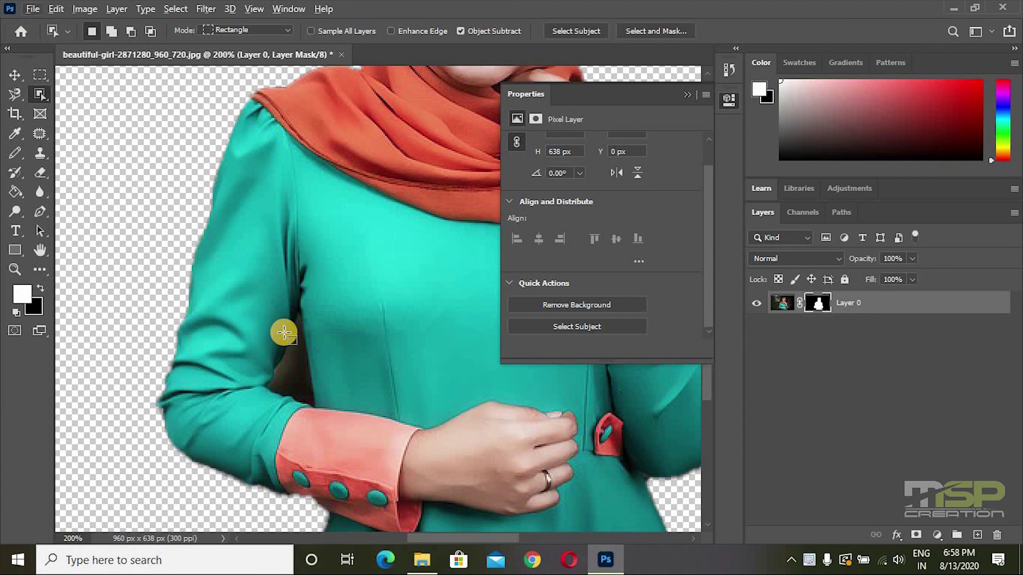
drag(274, 315, 348, 422)
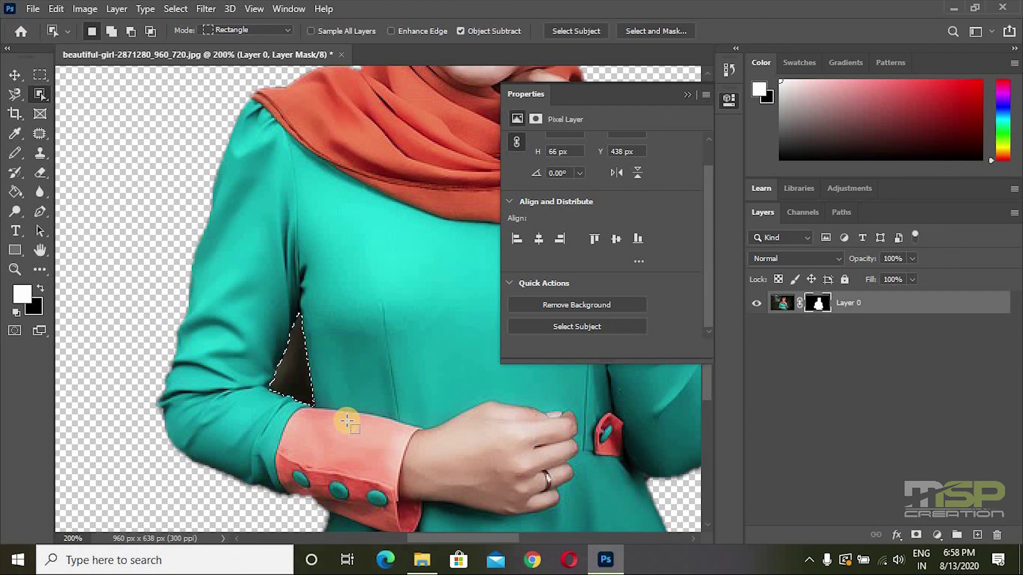
key(Delete)
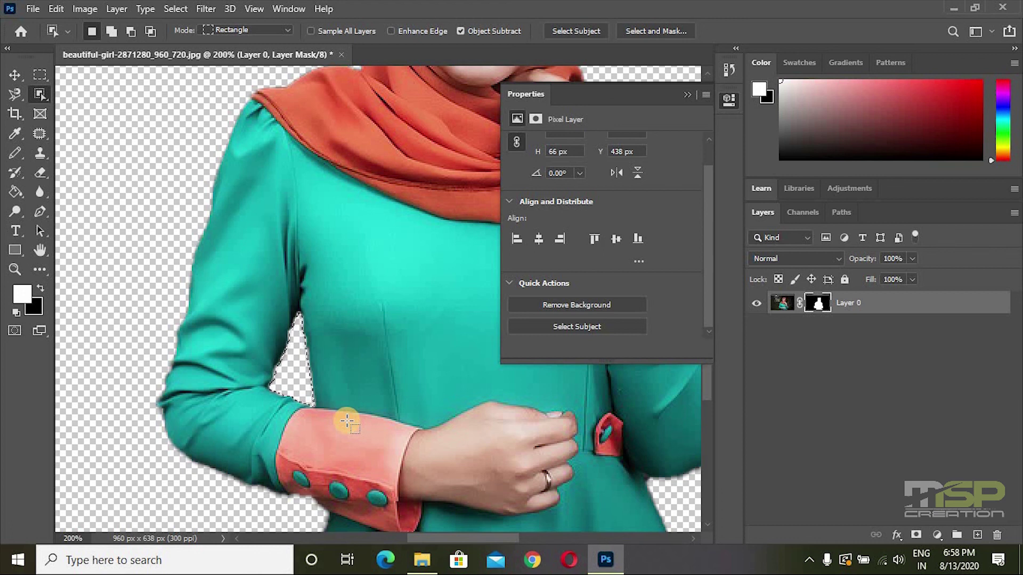
click(347, 421)
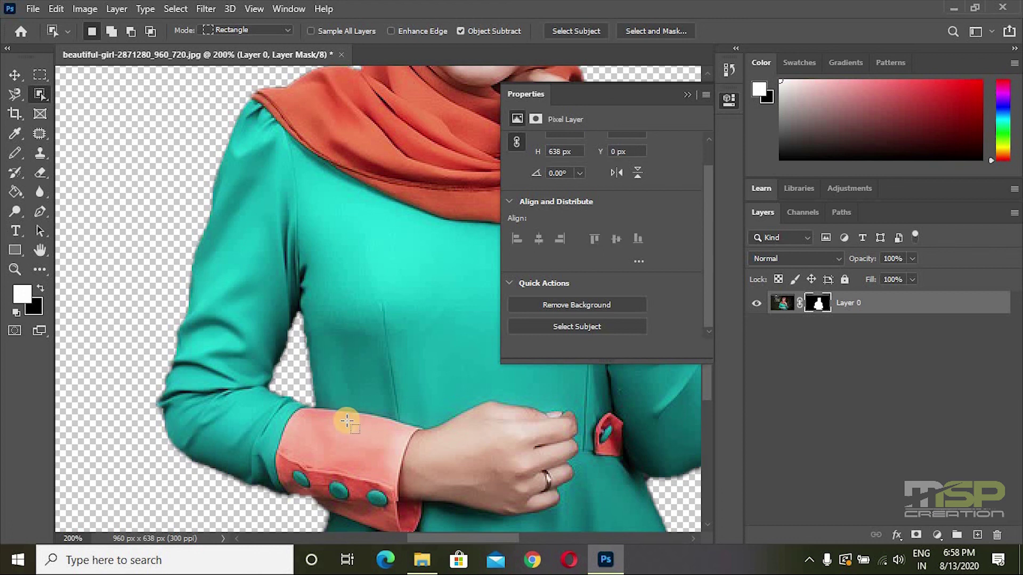
scroll(347, 422, down, 2)
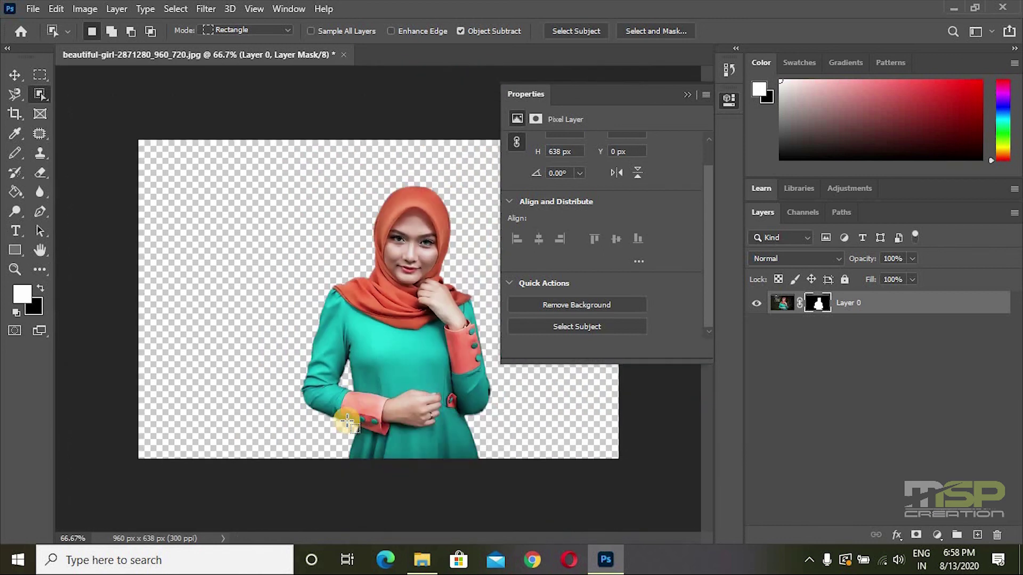